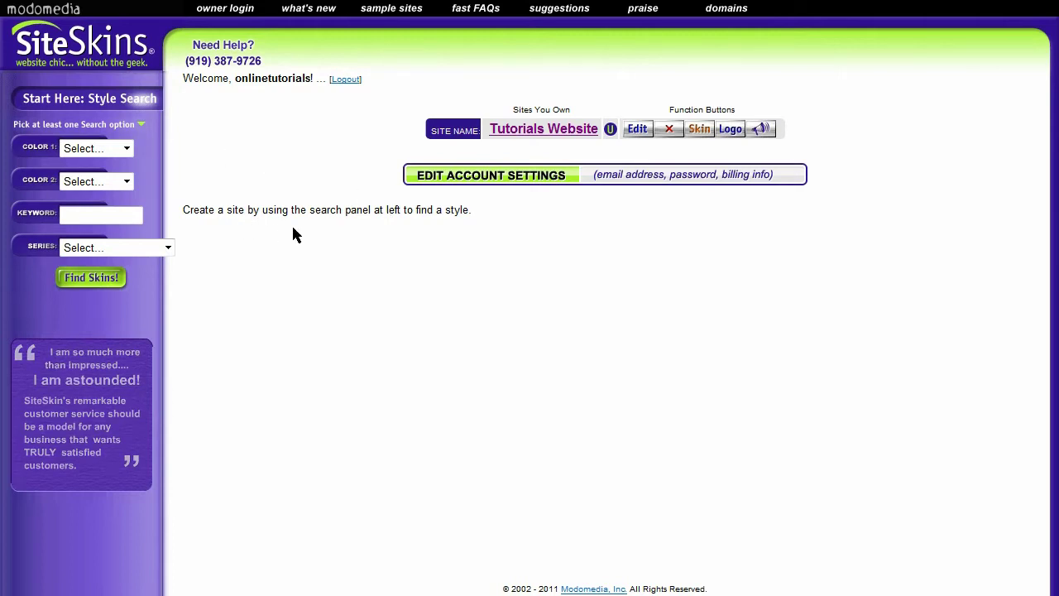
Open the Welcome page of Tutorials Website for editing and bring up the SiteClip Browser in full view
click(644, 135)
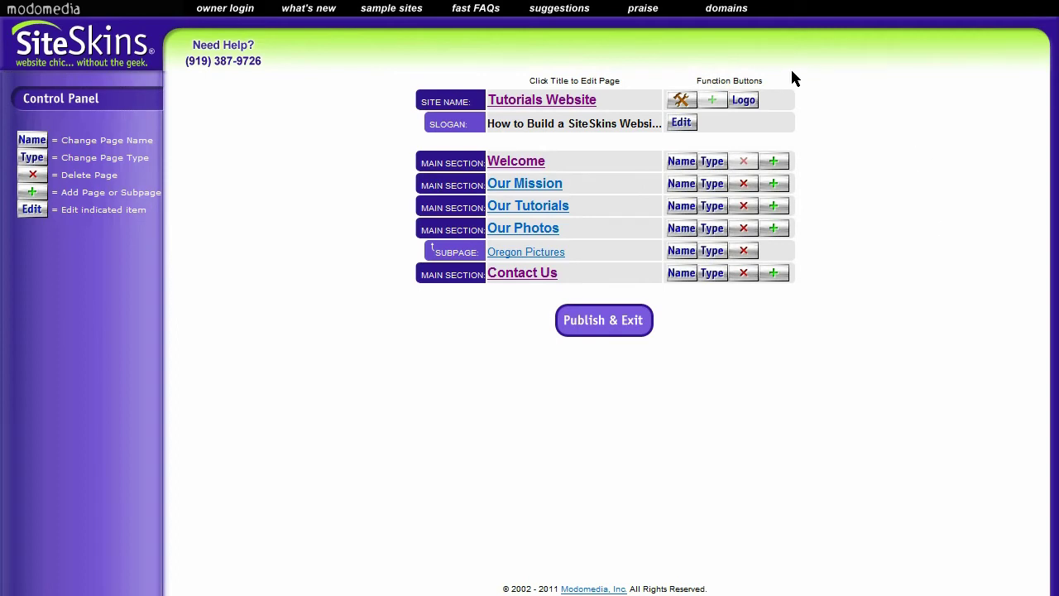
click(526, 162)
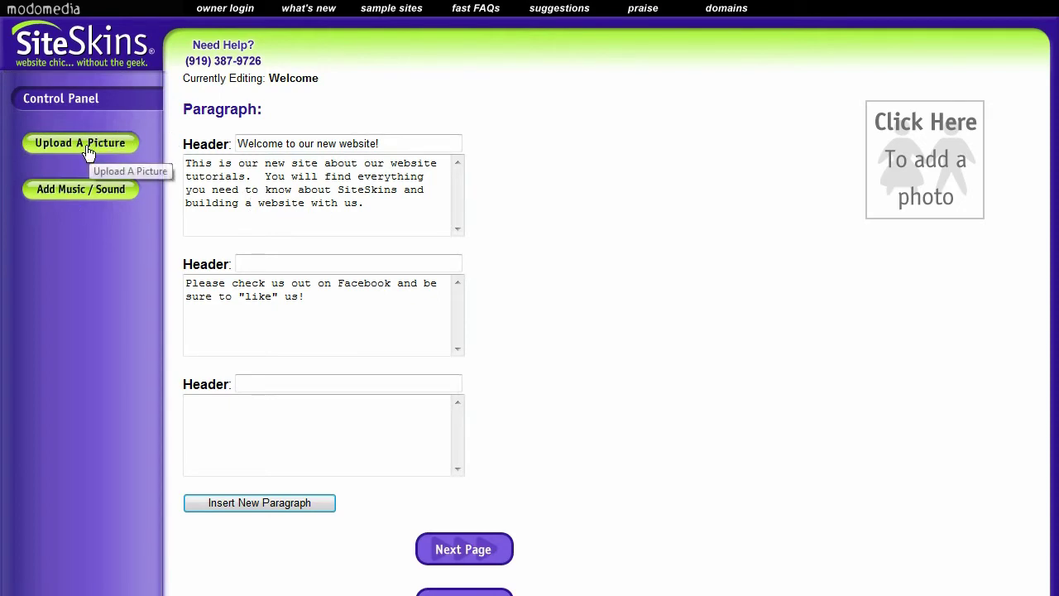
click(82, 192)
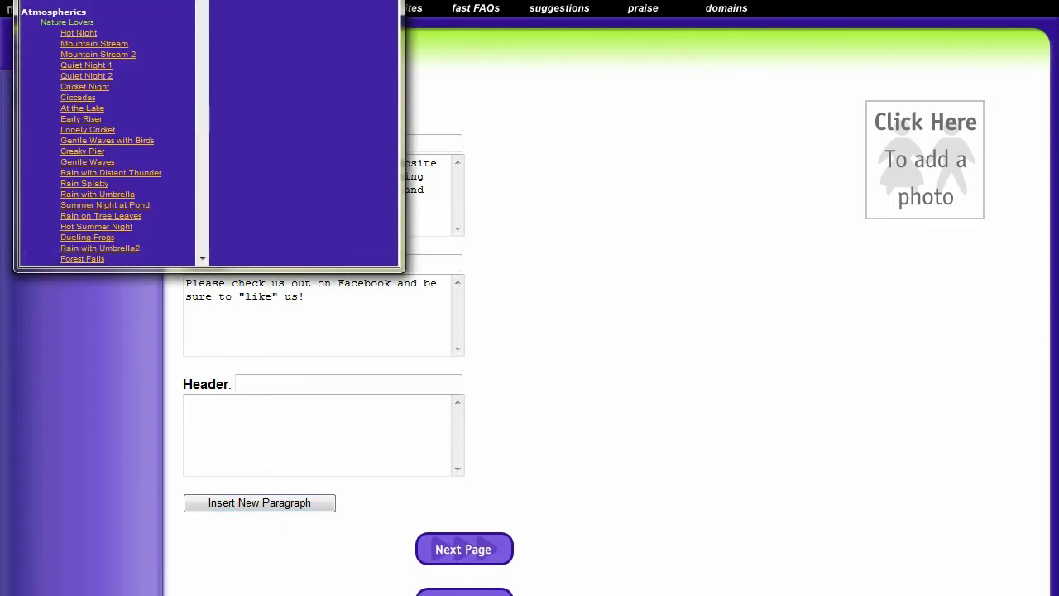
drag(331, 49, 499, 109)
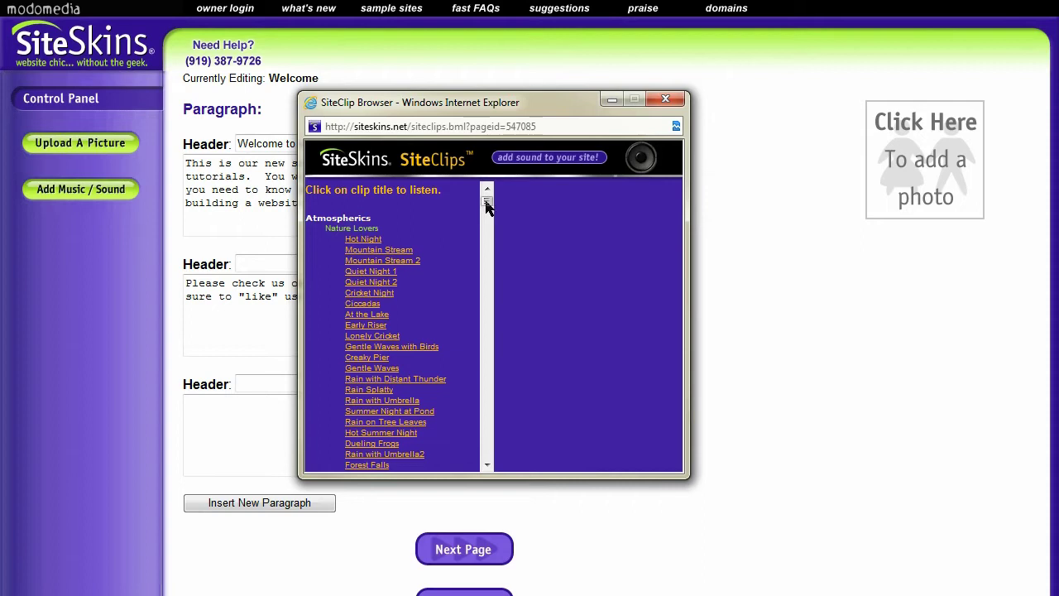
Preview the Nature Lovers clips At the Lake, Gentle Waves with Birds, Rain with Umbrella and Field of Crickets
drag(487, 207, 488, 212)
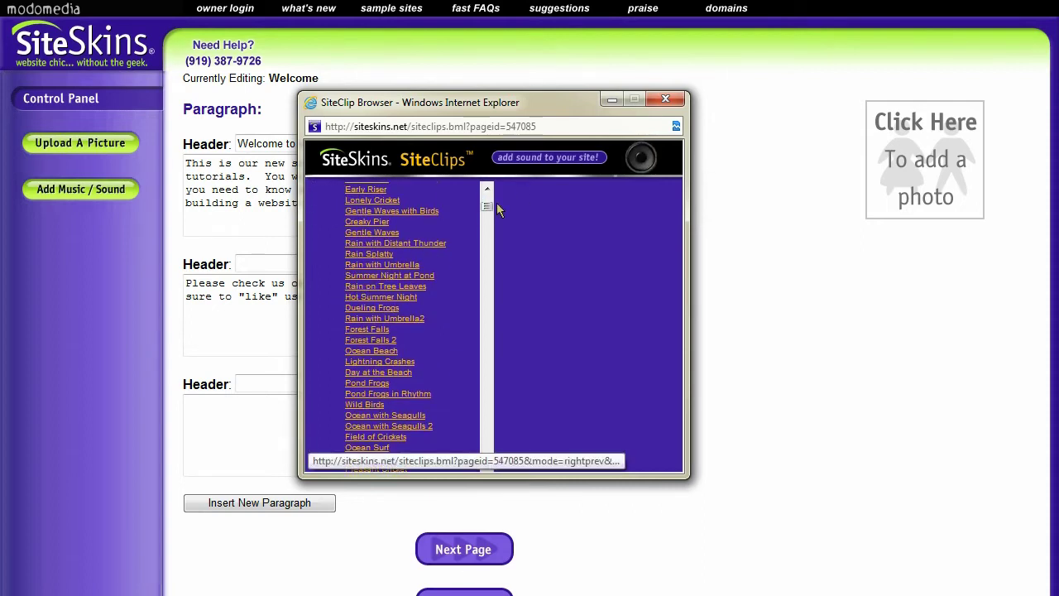
drag(489, 208, 488, 202)
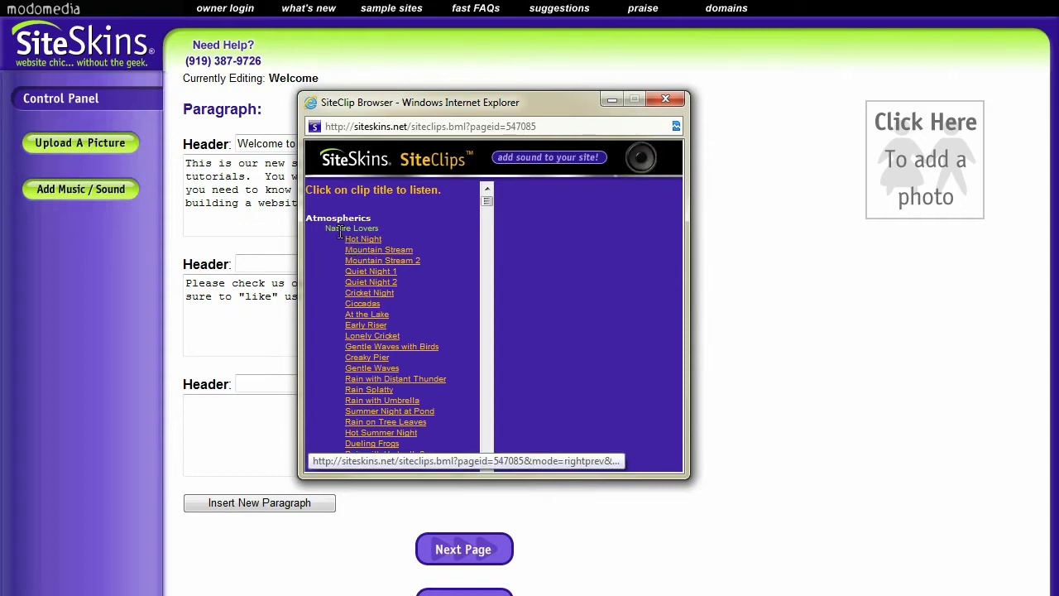
drag(485, 208, 490, 206)
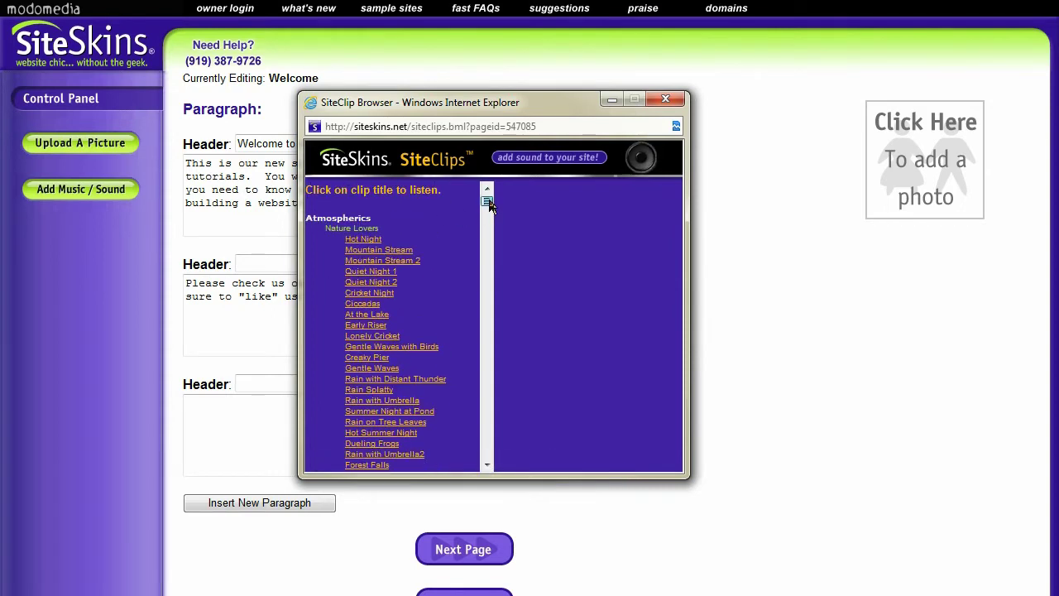
click(363, 316)
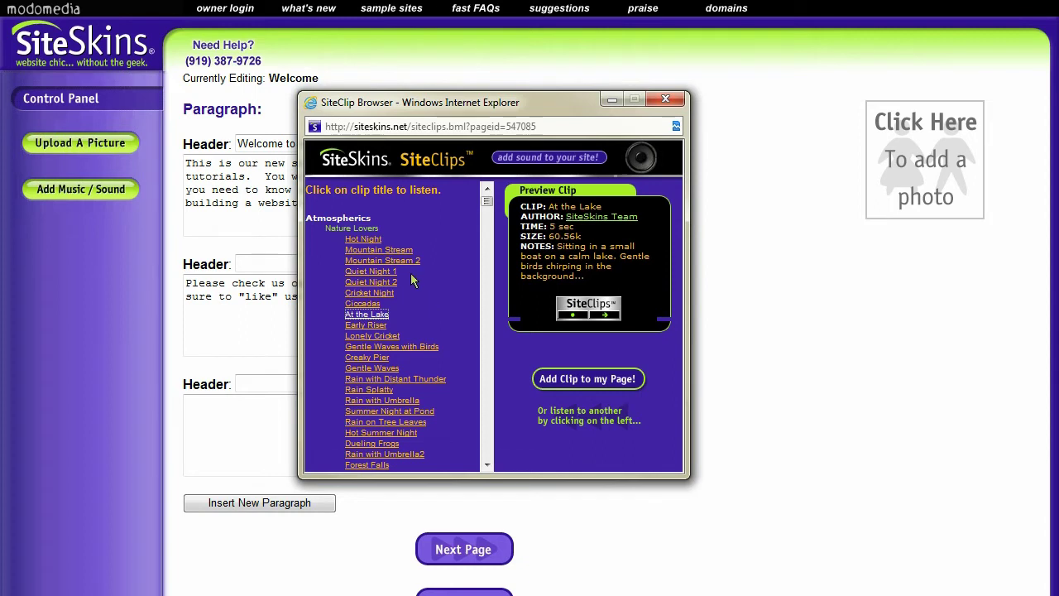
click(422, 351)
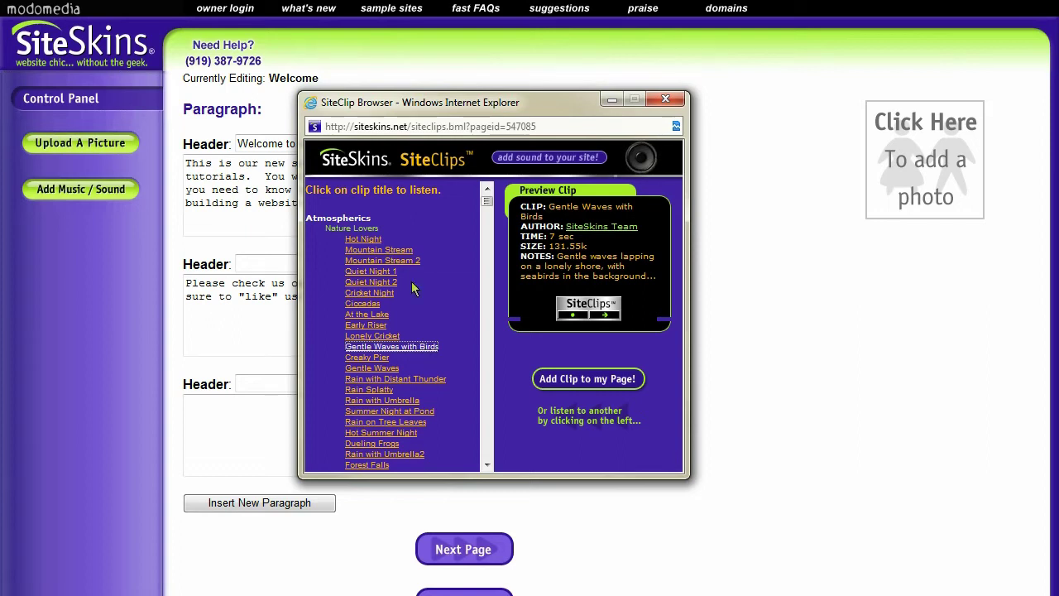
scroll(453, 294, down, 1)
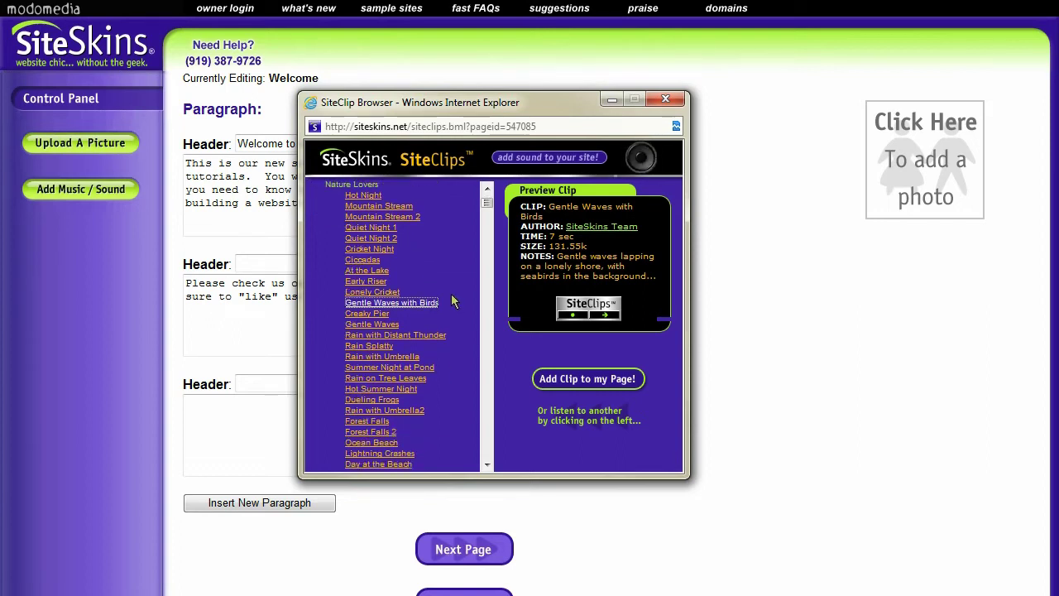
click(372, 364)
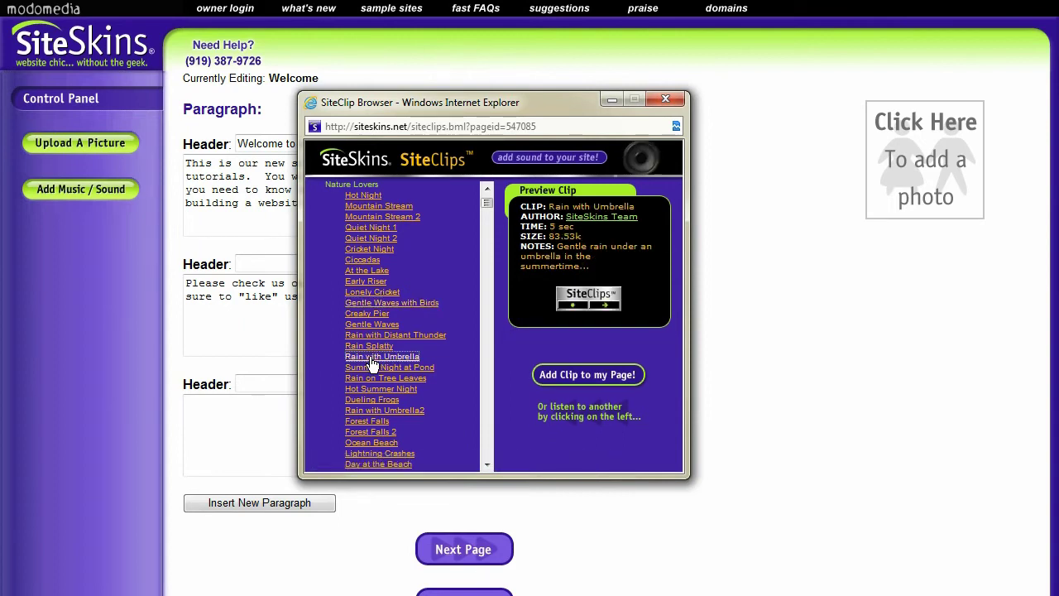
scroll(406, 301, down, 1)
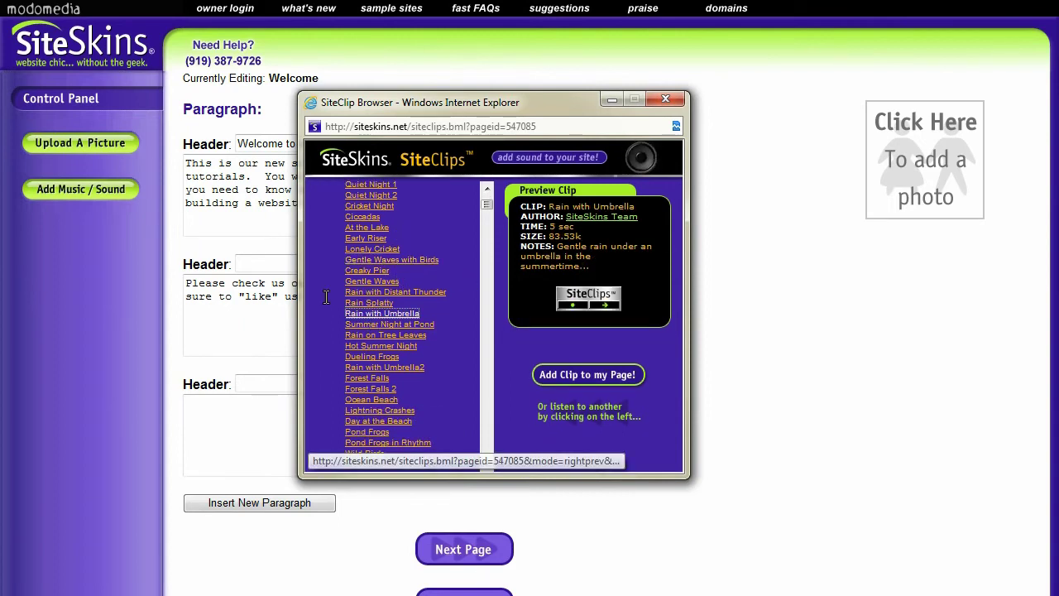
scroll(417, 323, down, 1)
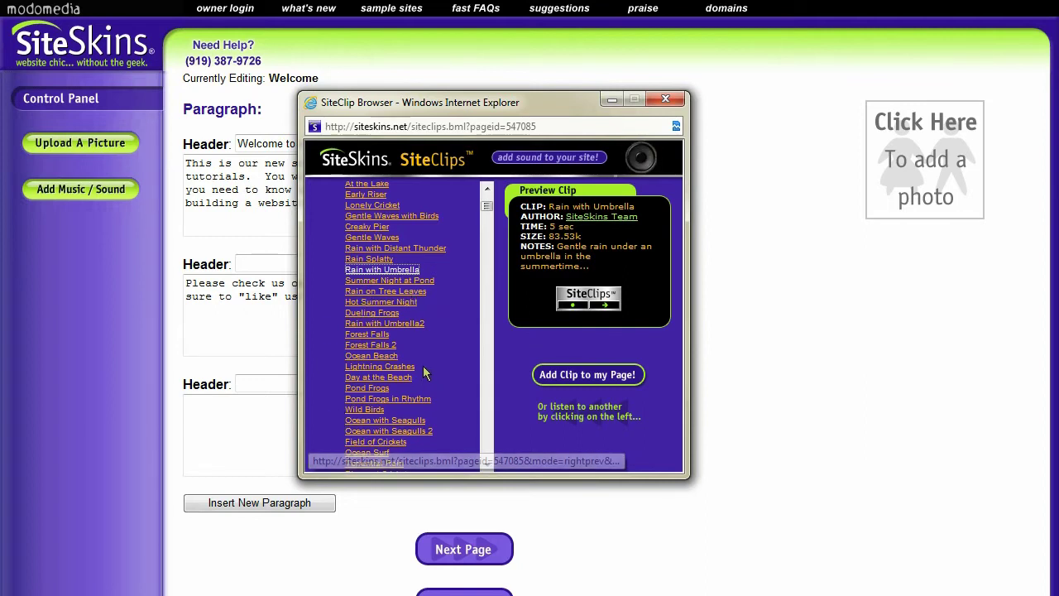
scroll(433, 306, down, 1)
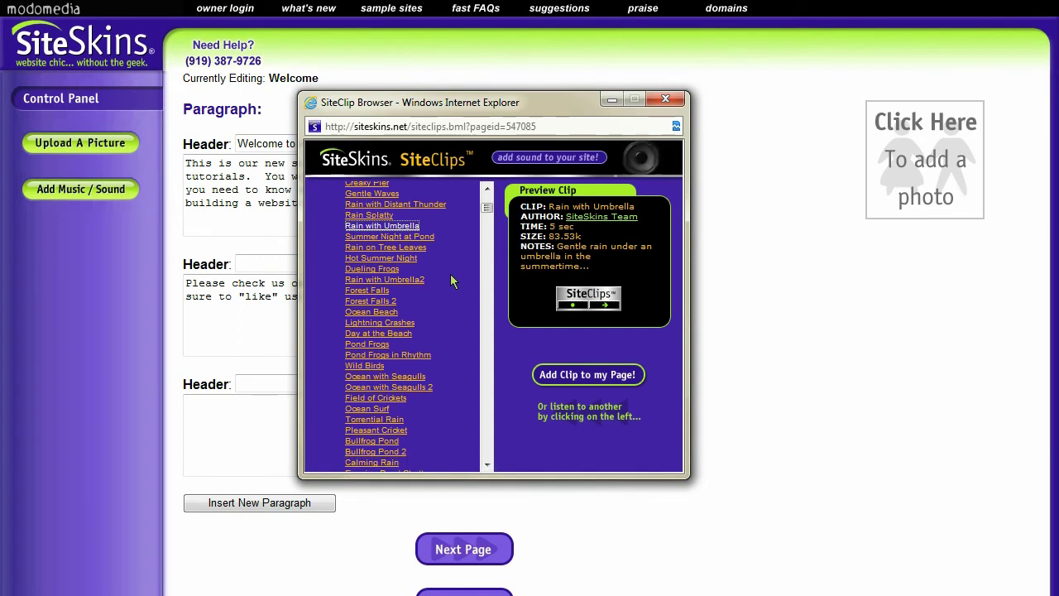
click(374, 399)
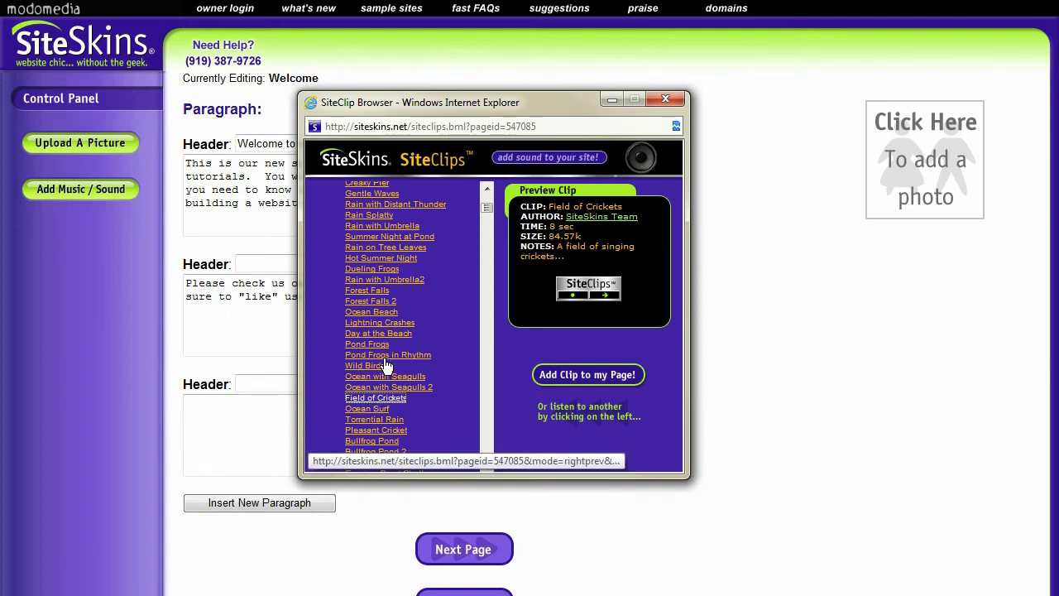
Preview the Atmospherics clips Wind Chimes, Restaurant 2, Restaurant 3 and Baseball Crowd Noise
scroll(410, 306, down, 1)
scroll(413, 290, down, 2)
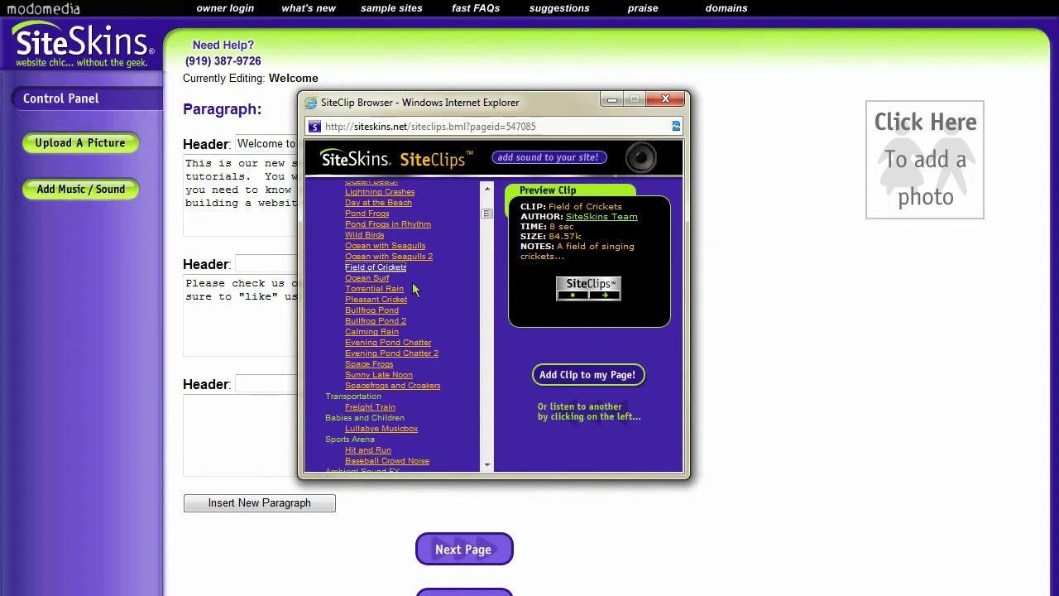
scroll(413, 290, down, 2)
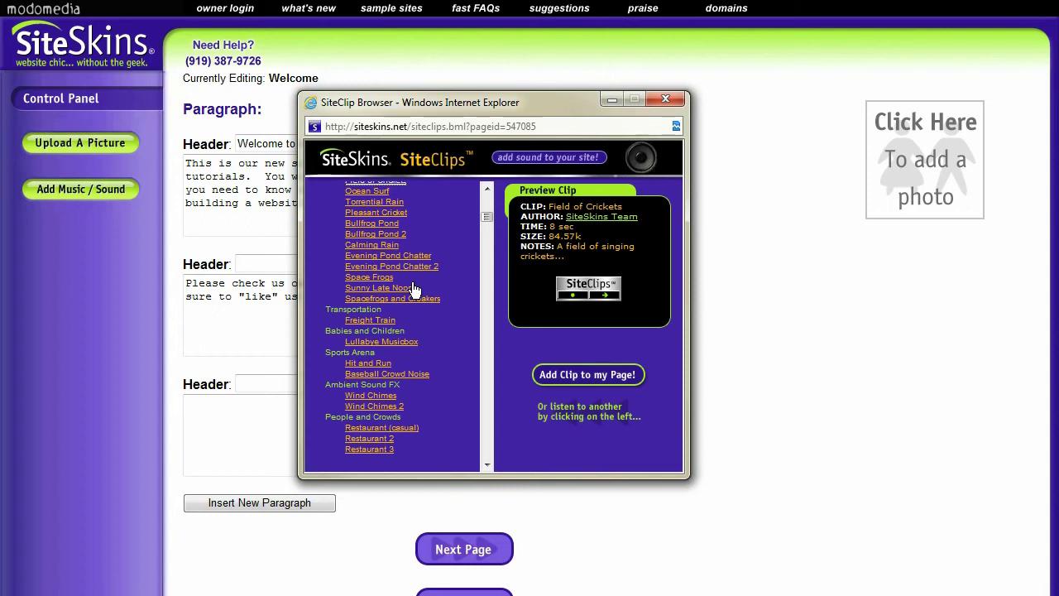
scroll(441, 267, down, 1)
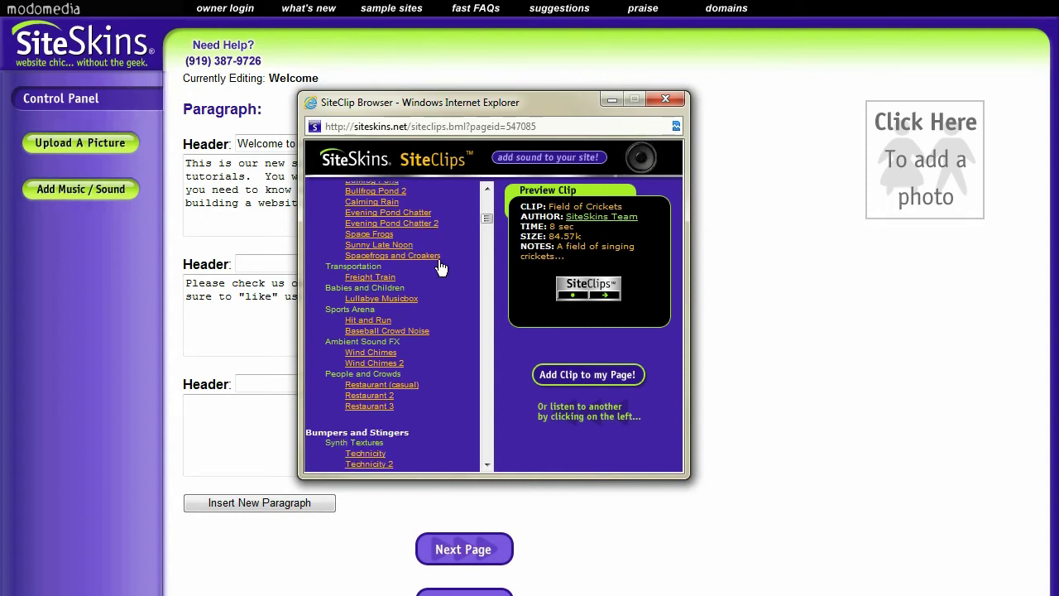
scroll(439, 267, down, 1)
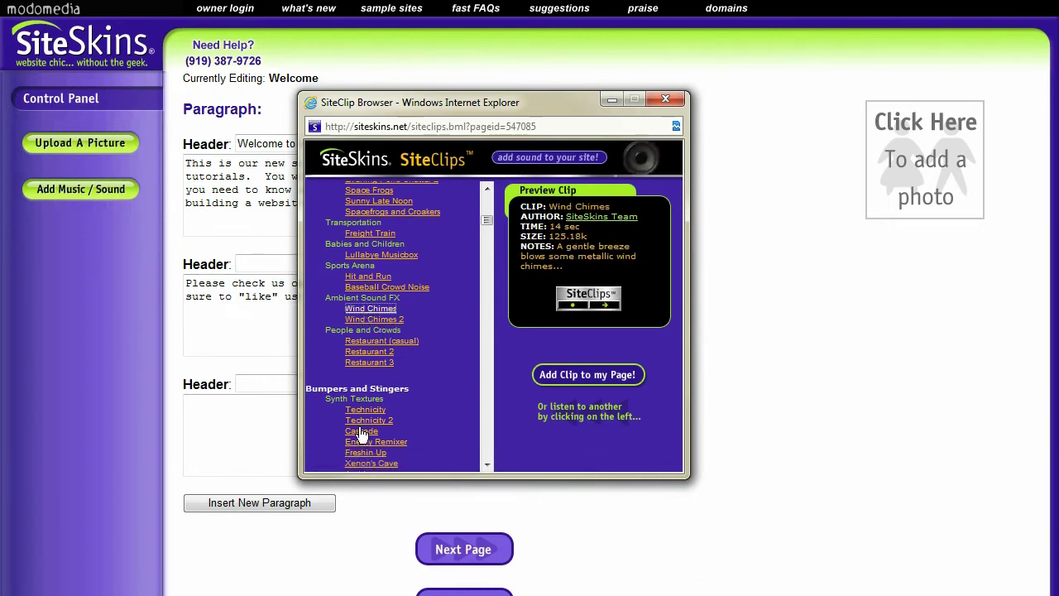
click(369, 353)
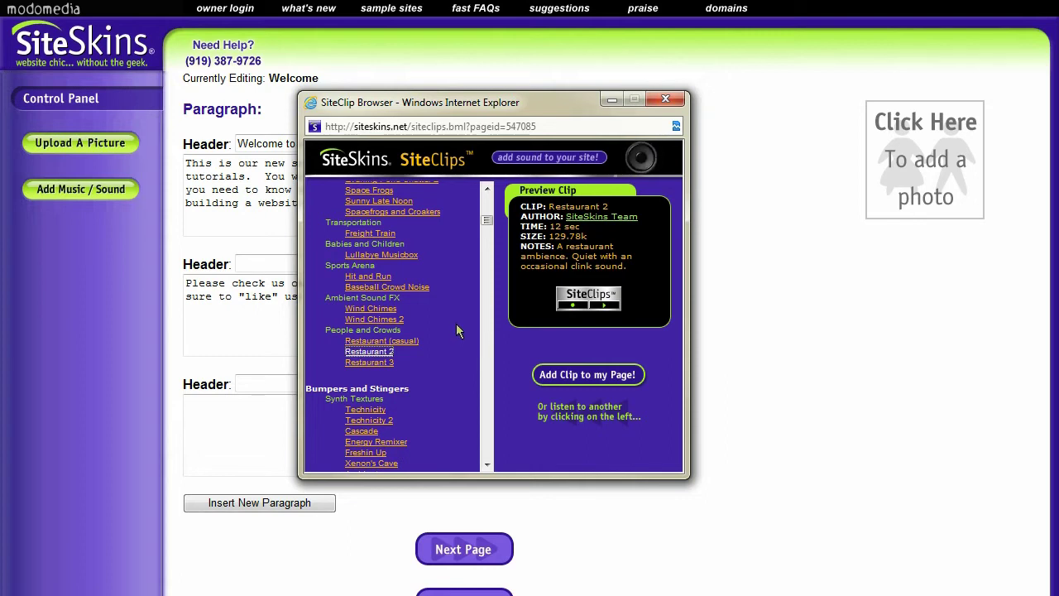
click(378, 364)
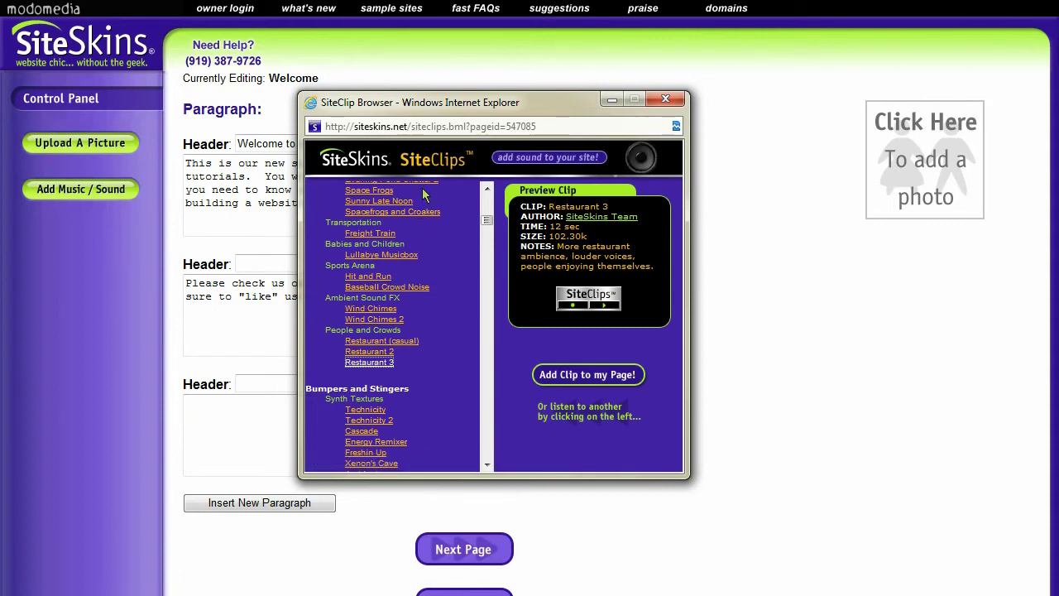
click(374, 288)
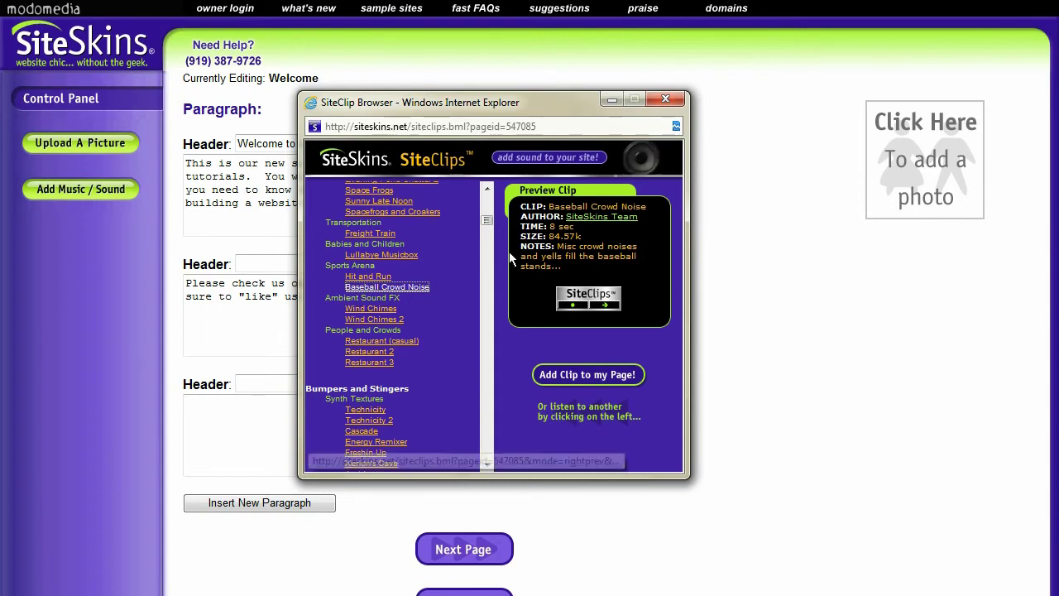
Preview Freshin Up from Synth Textures and Driven In Spring from Funky under Bumpers and Stingers
scroll(404, 275, down, 3)
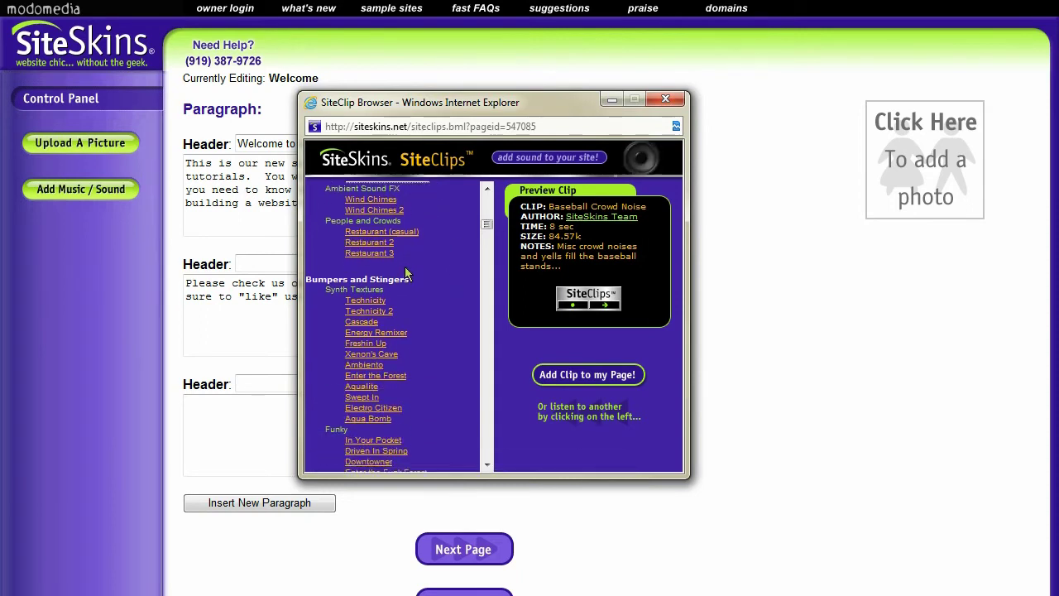
scroll(410, 285, down, 1)
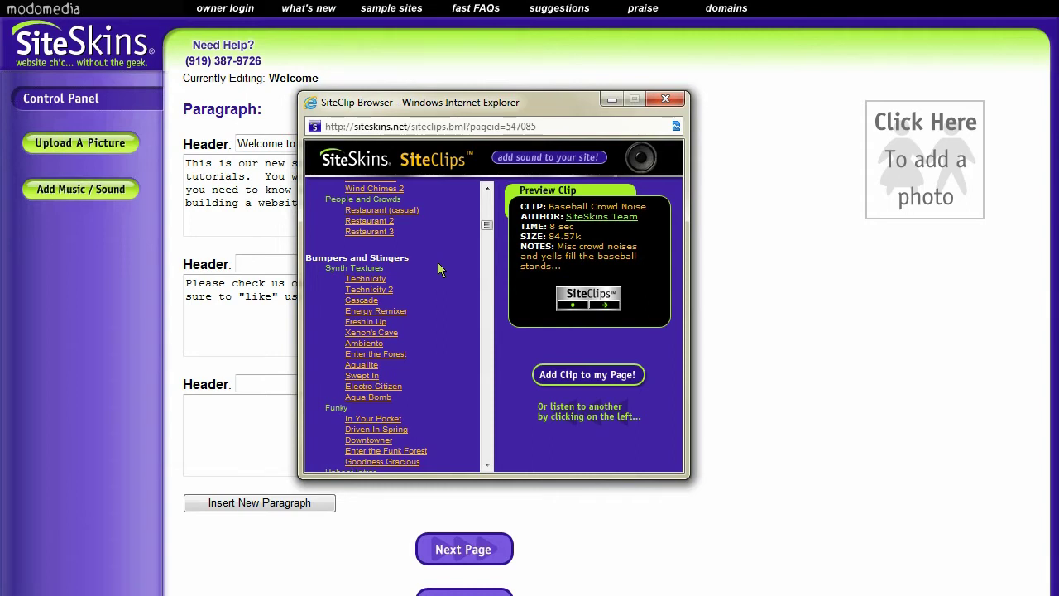
scroll(436, 266, down, 1)
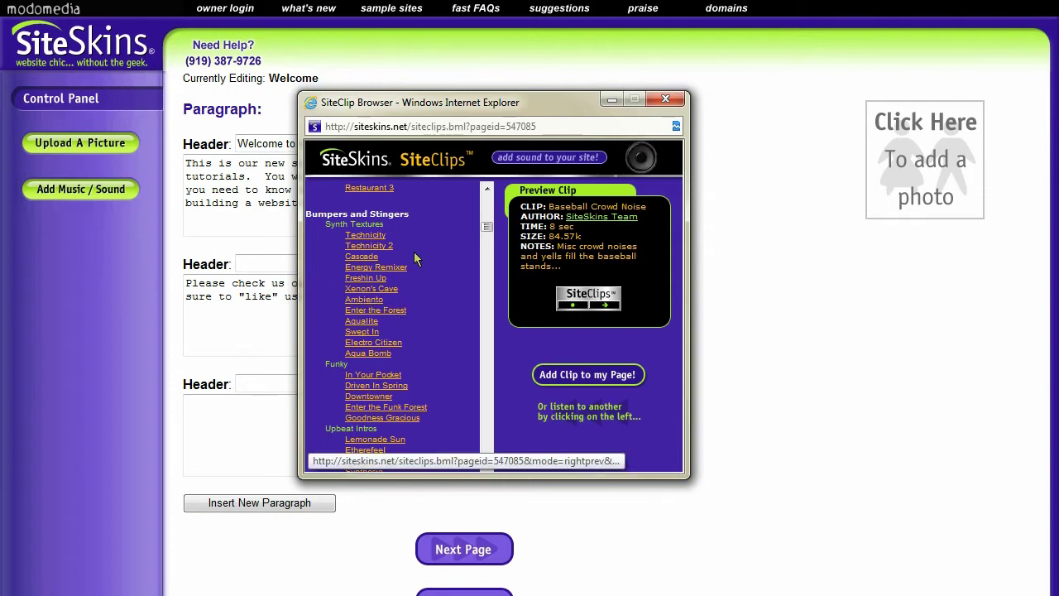
click(372, 281)
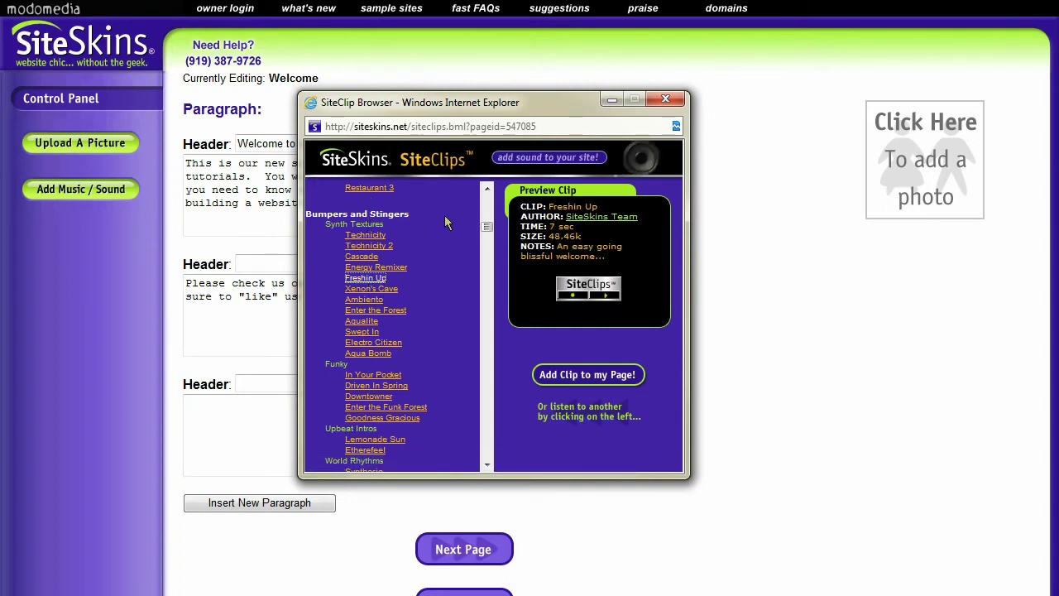
click(376, 386)
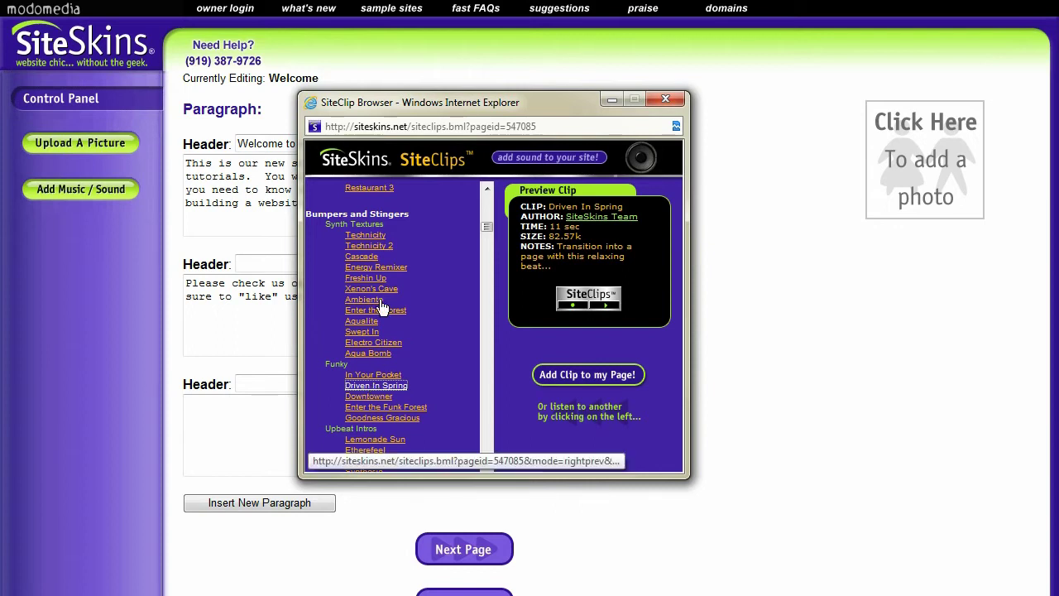
Preview the Ambient Intros clips Distant Ships and Reflective
scroll(381, 307, down, 1)
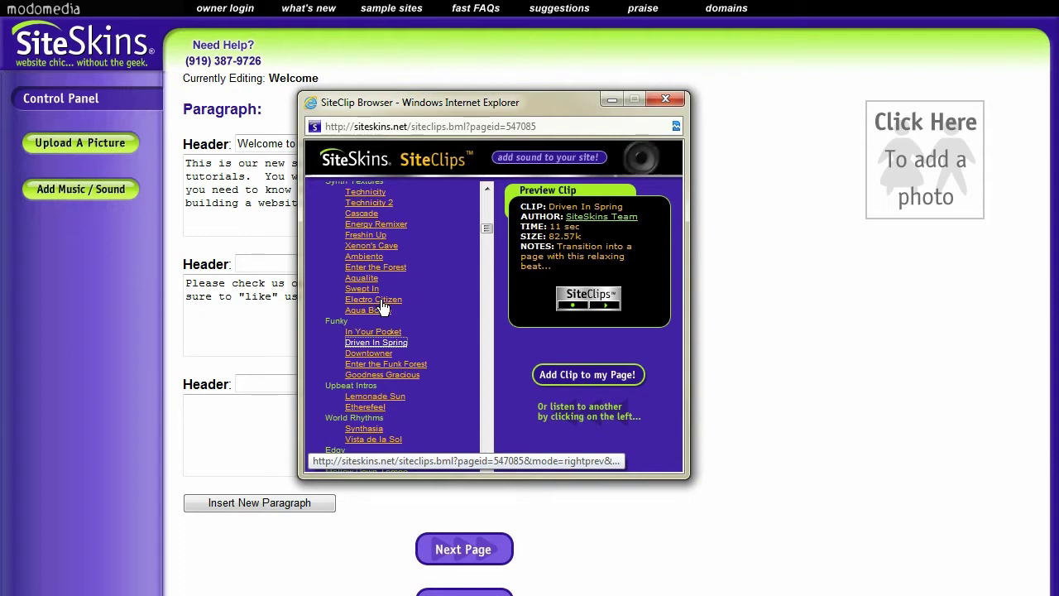
scroll(423, 336, down, 1)
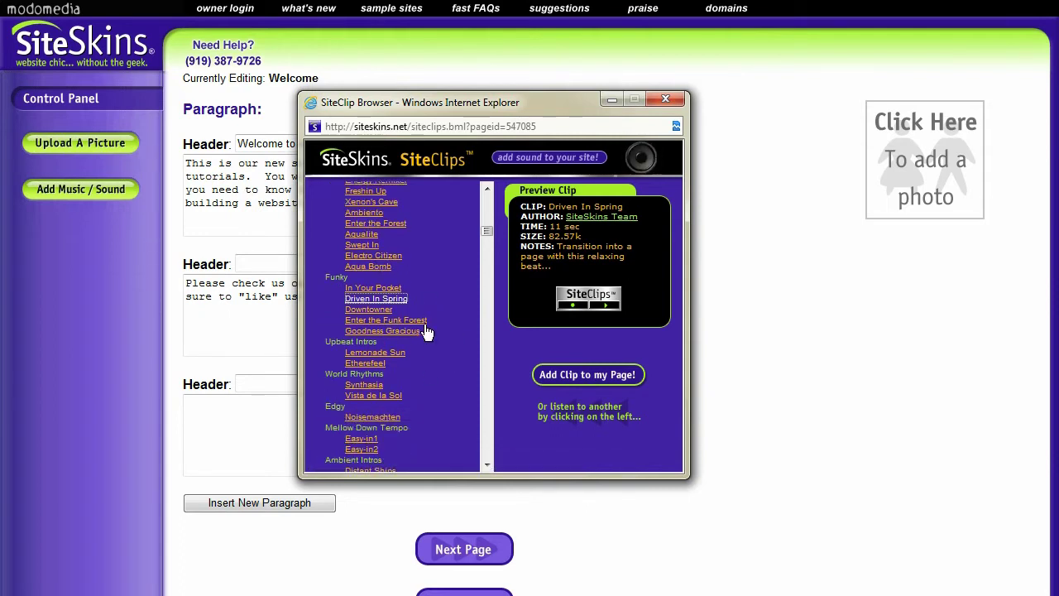
scroll(426, 307, down, 2)
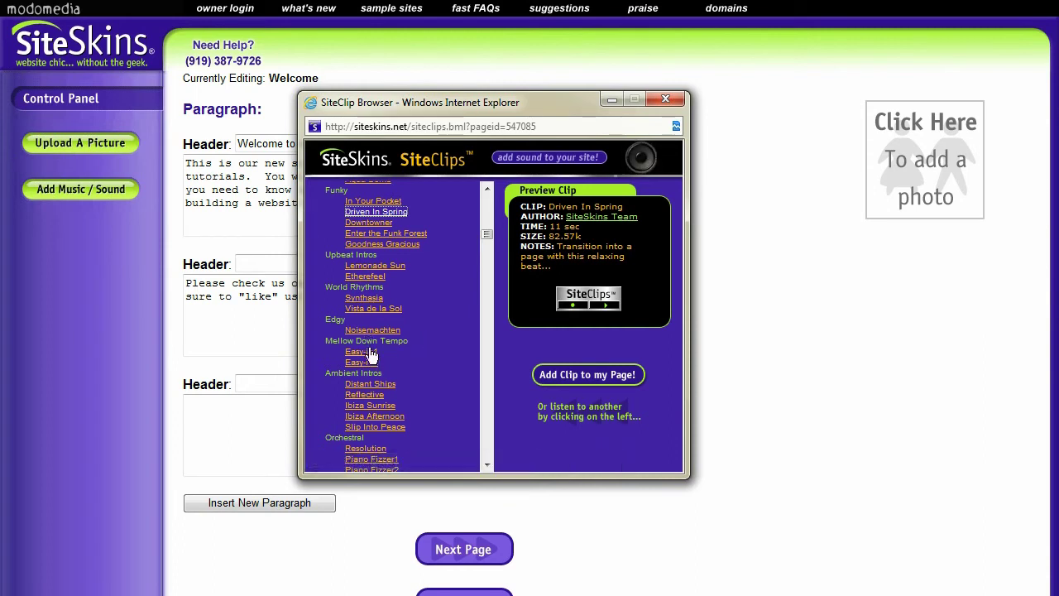
click(370, 384)
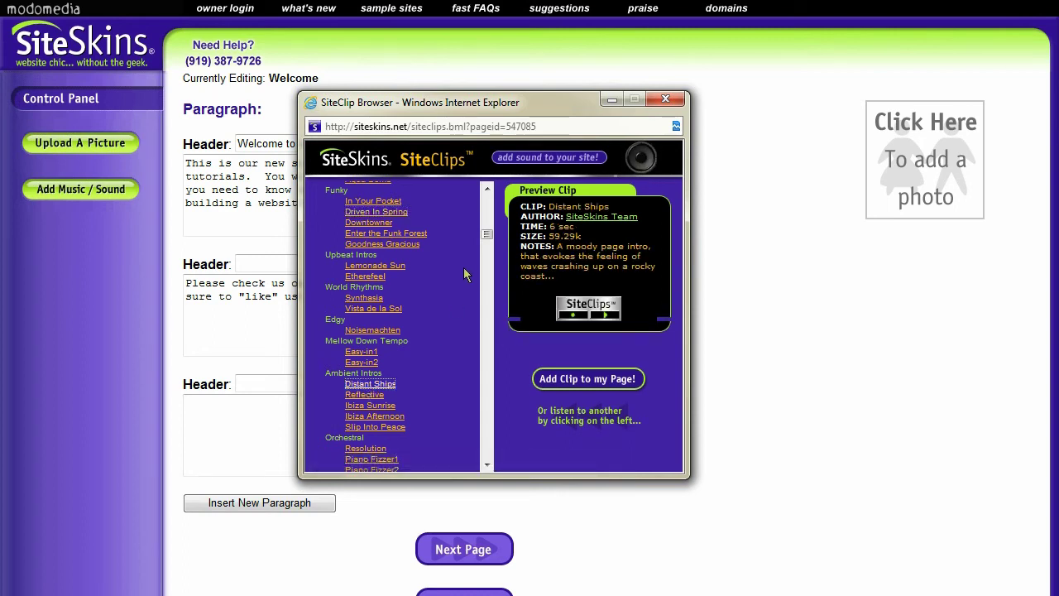
scroll(463, 267, down, 1)
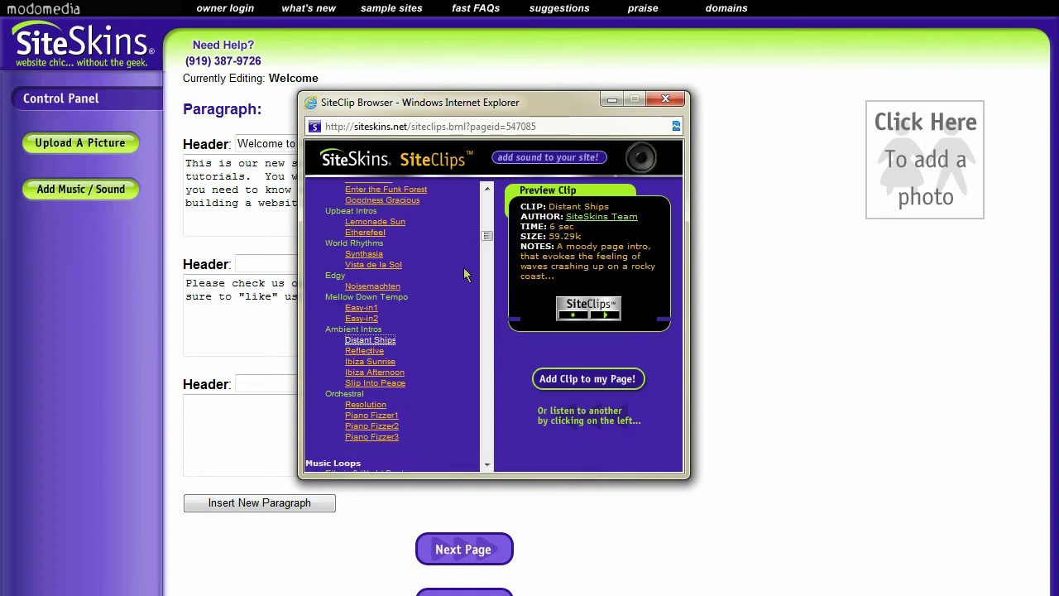
click(373, 351)
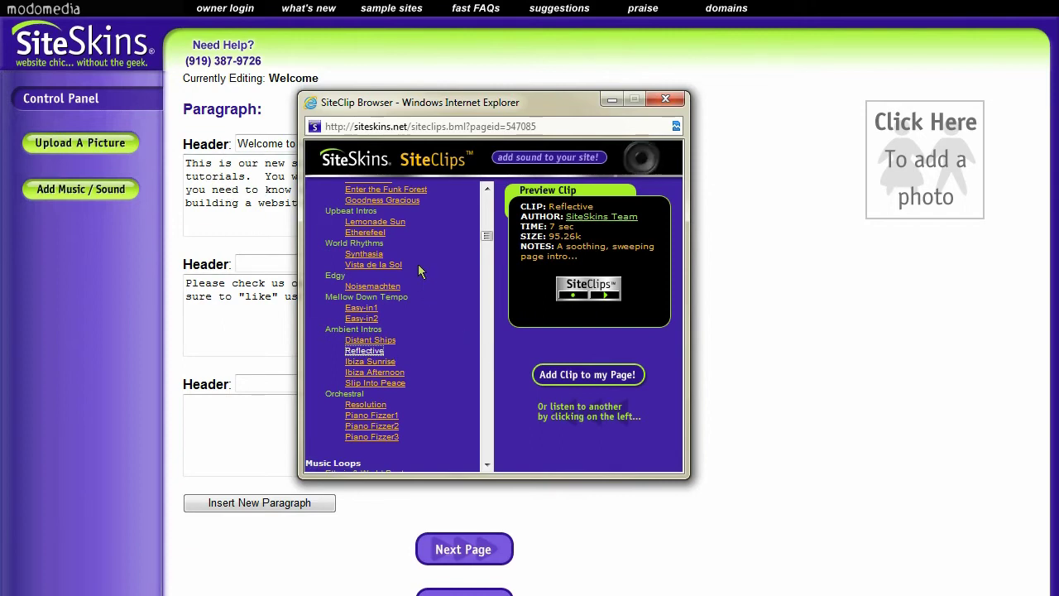
Preview the Ain't She Sweet clip from Jazz & Big Band under Music Loops
scroll(418, 265, down, 2)
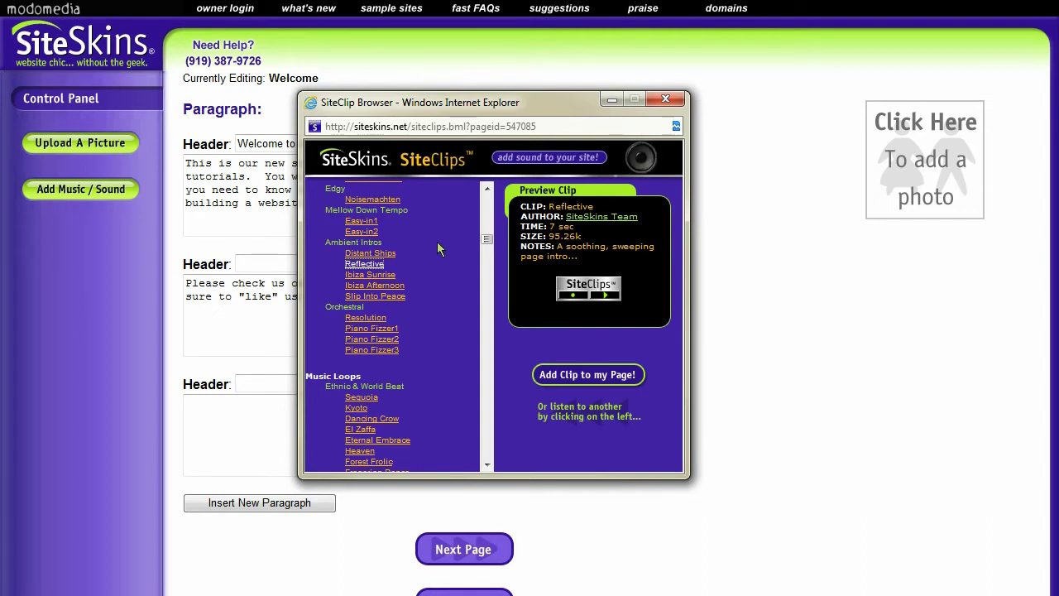
scroll(432, 242, down, 1)
scroll(430, 245, down, 1)
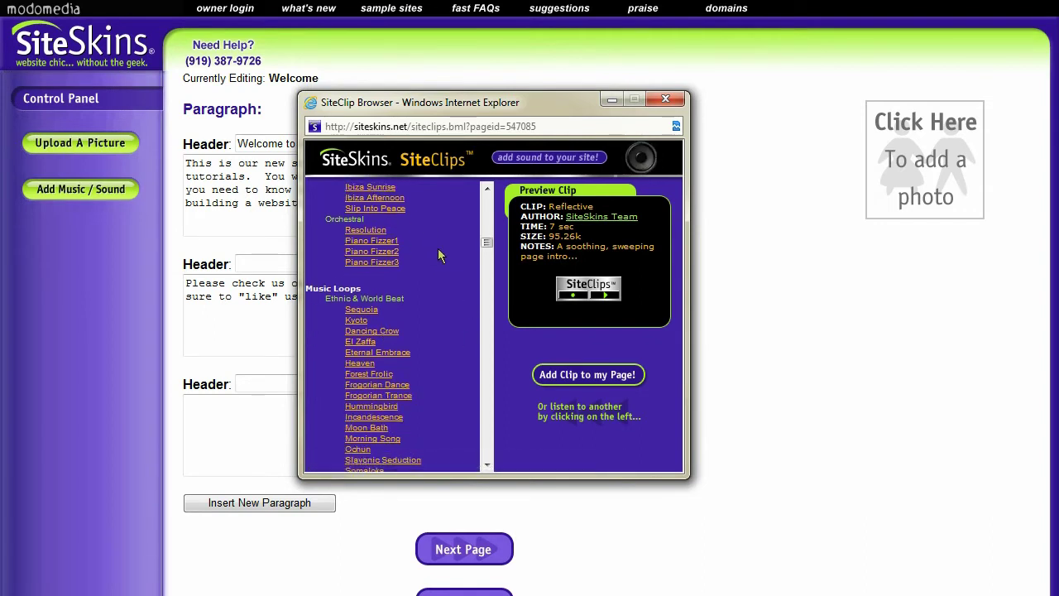
scroll(418, 298, down, 1)
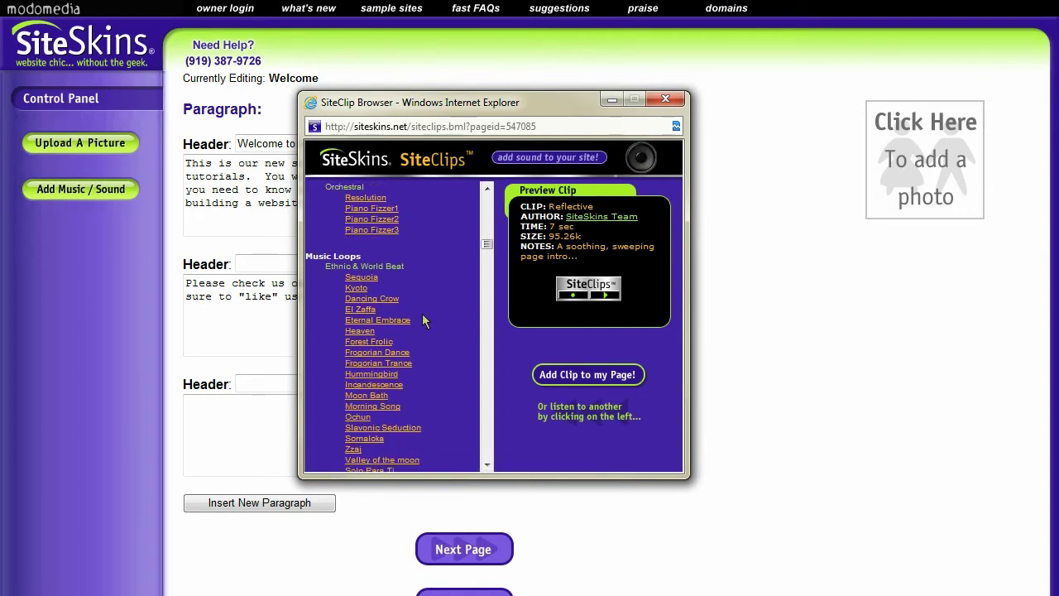
scroll(430, 296, down, 1)
scroll(429, 297, up, 1)
scroll(429, 298, down, 1)
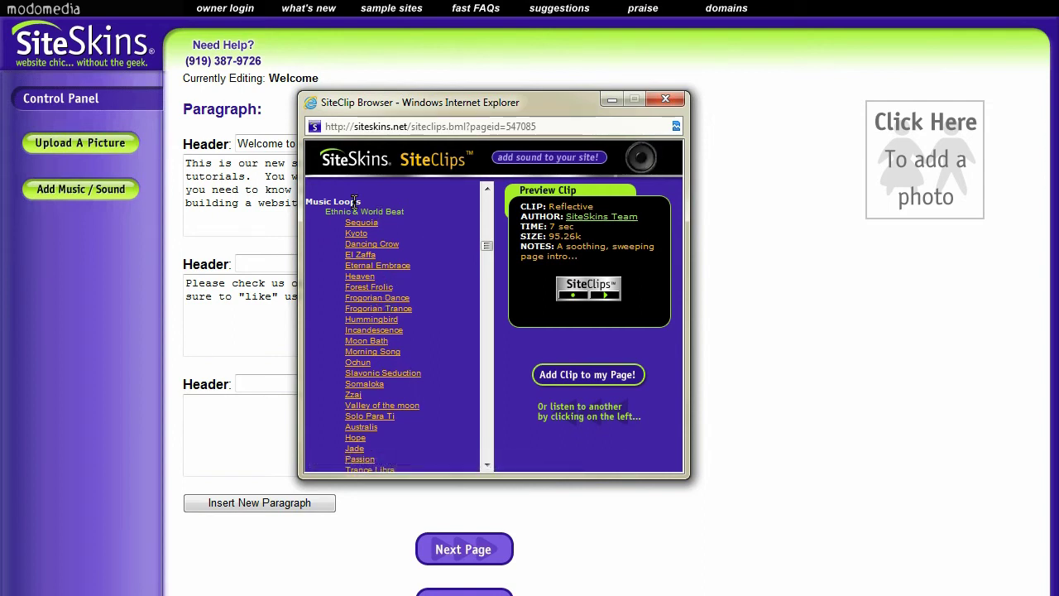
drag(485, 249, 486, 307)
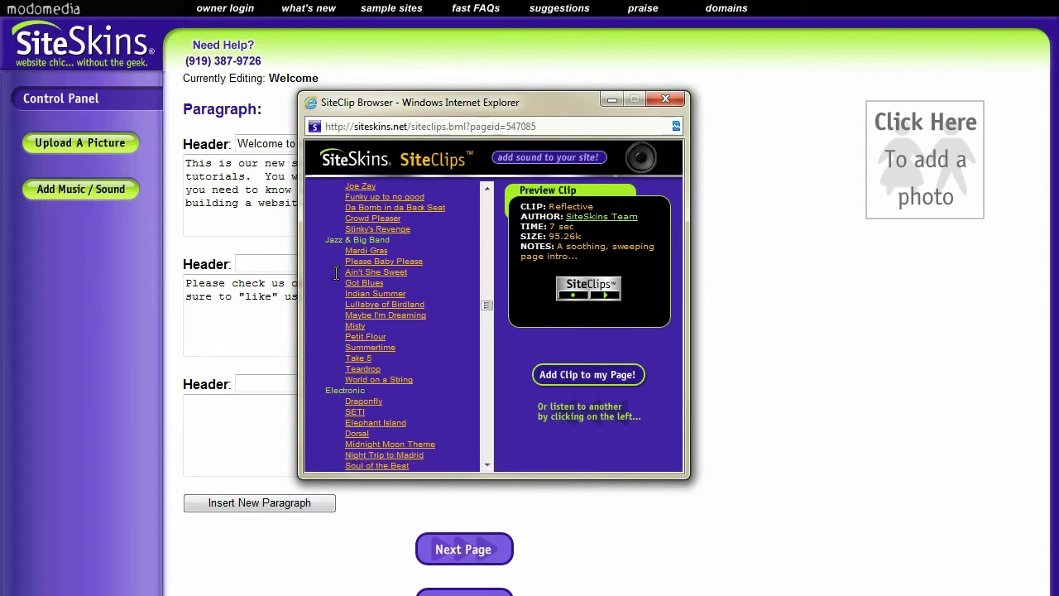
click(394, 272)
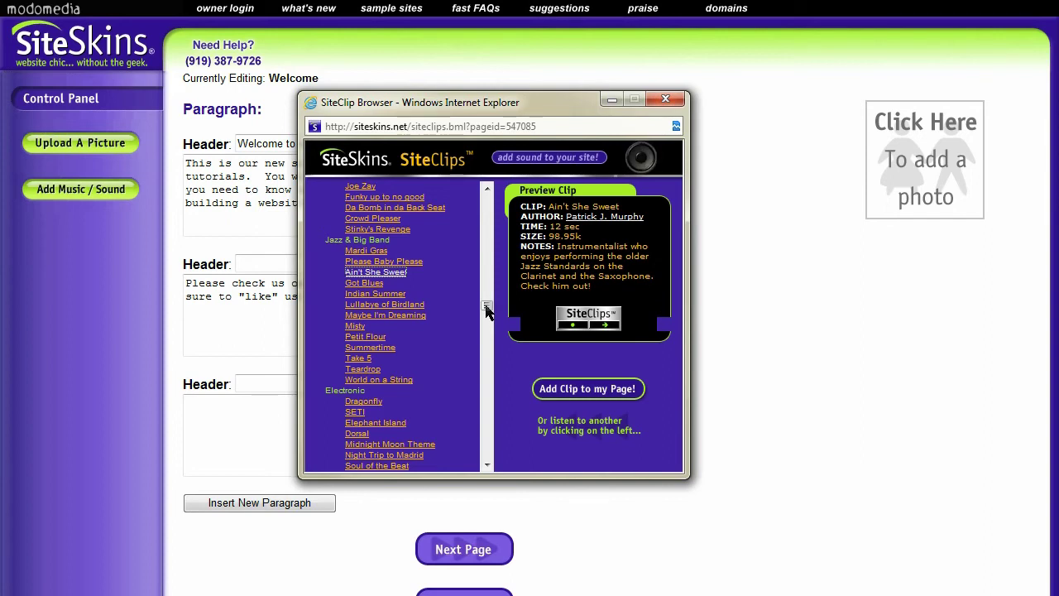
Preview the Electronic clips Soul of the Beat and Groove Destination
scroll(488, 307, down, 3)
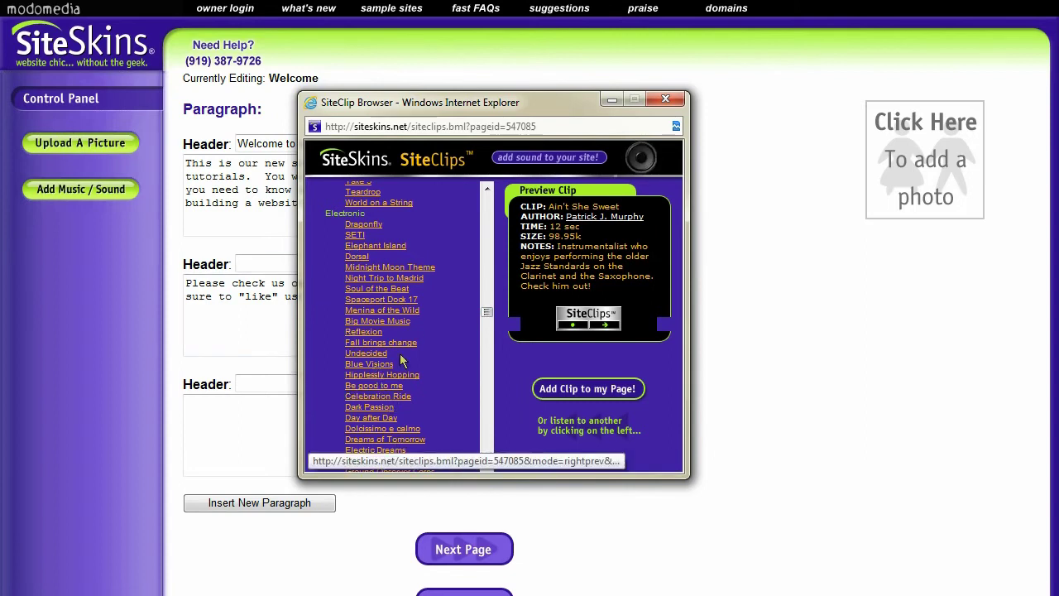
click(365, 290)
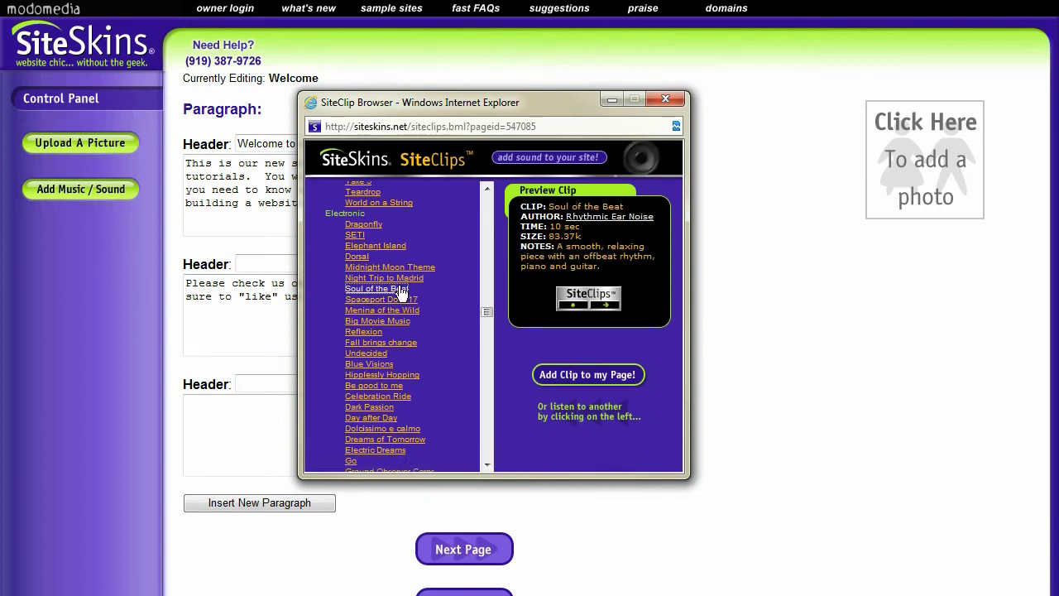
scroll(430, 229, down, 1)
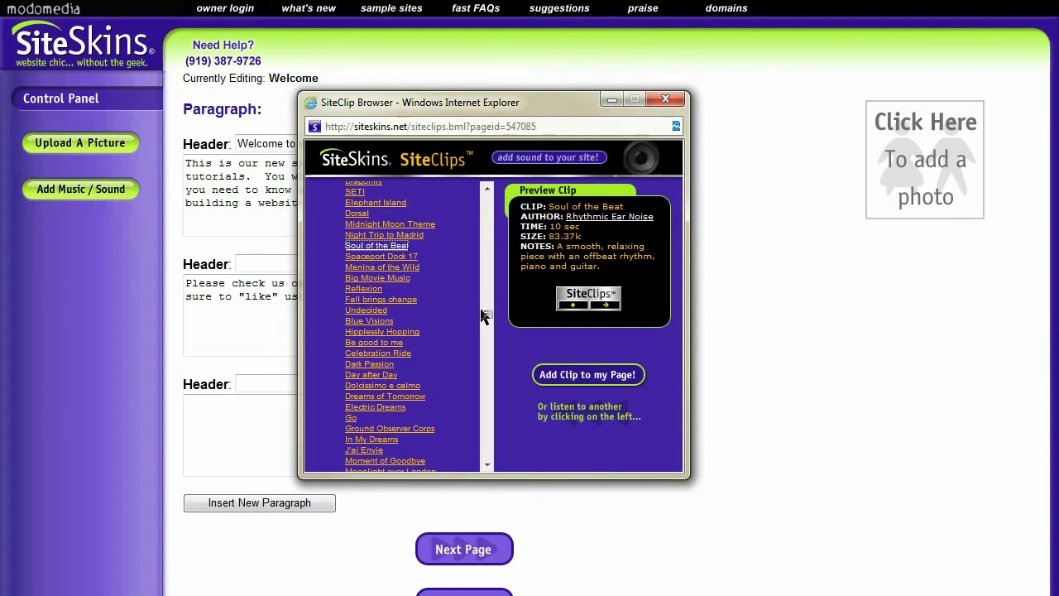
scroll(484, 330, down, 5)
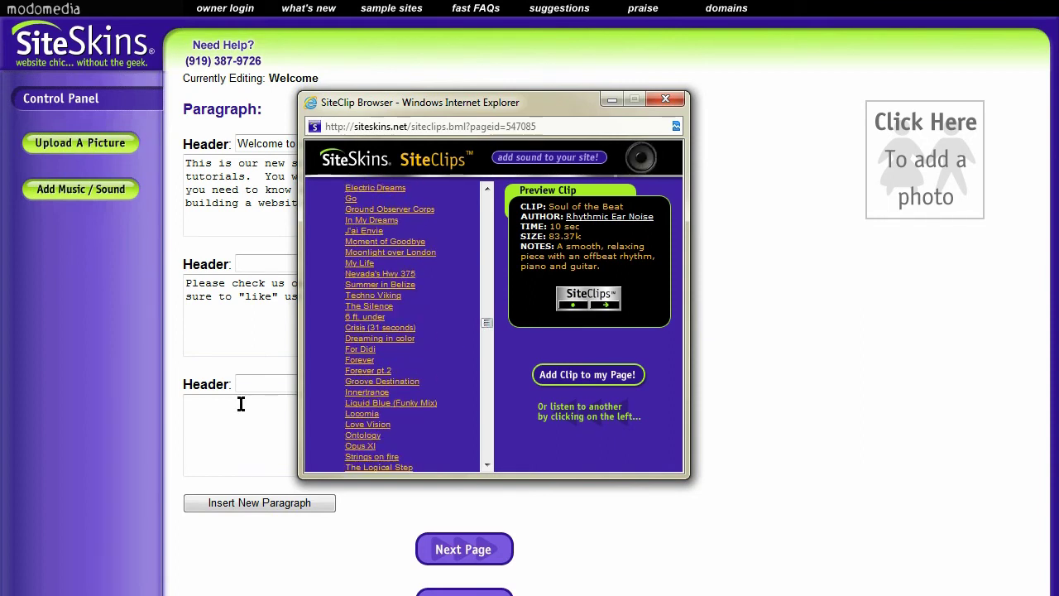
click(404, 382)
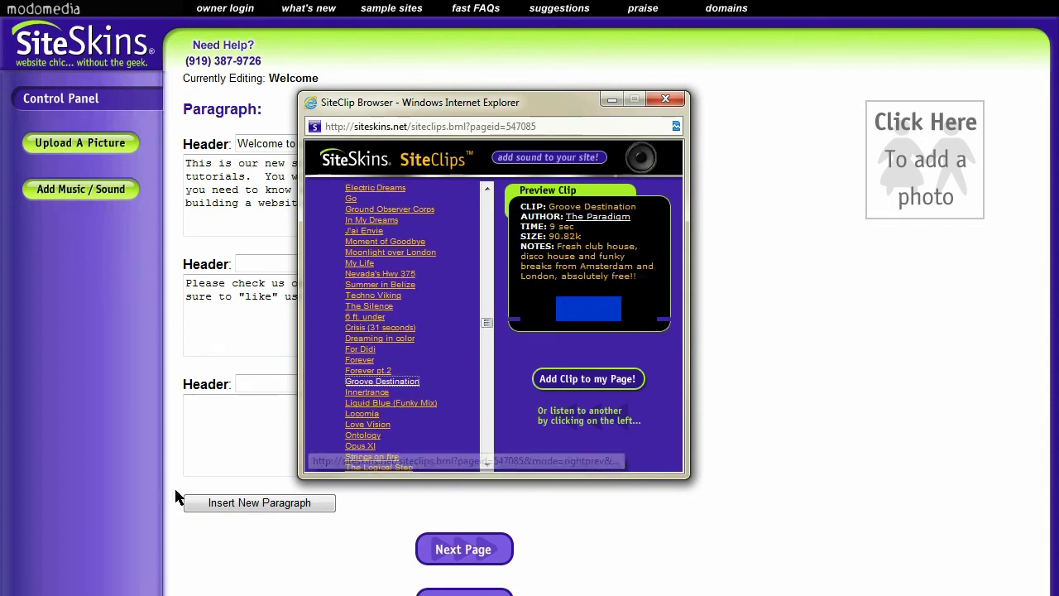
Preview the Acoustic & Orchestral clips Can't get enough, All of your life, Scallopped Frett & Scotts Tune and Real Love
scroll(364, 321, down, 1)
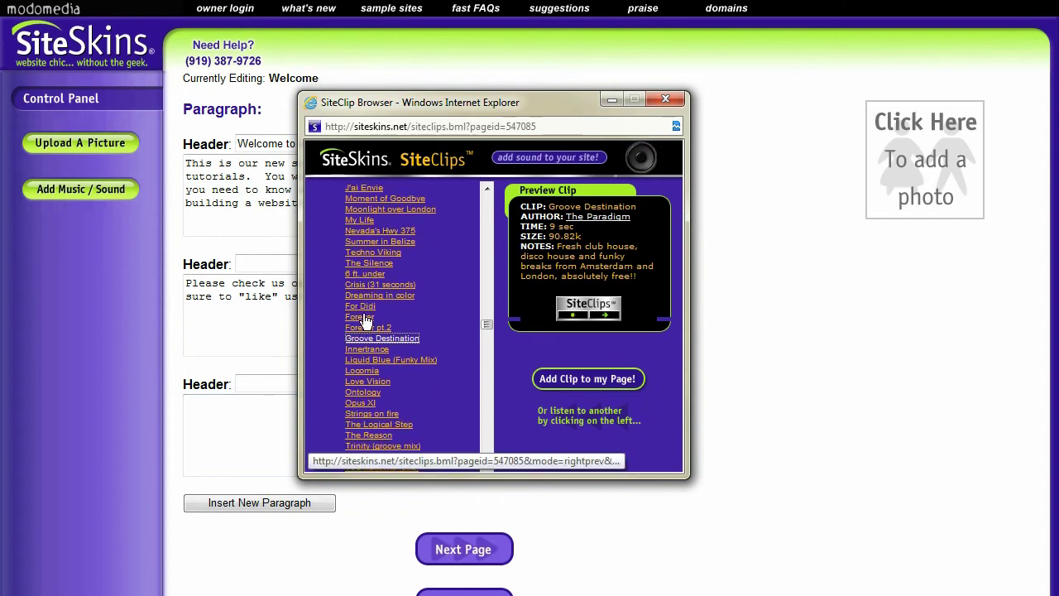
scroll(364, 321, down, 4)
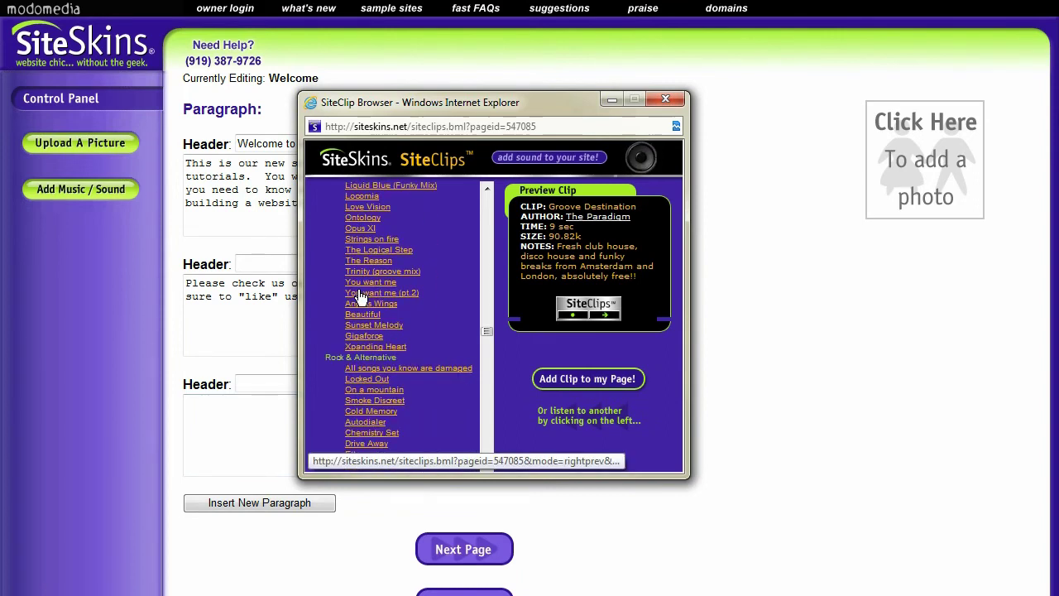
scroll(434, 297, down, 2)
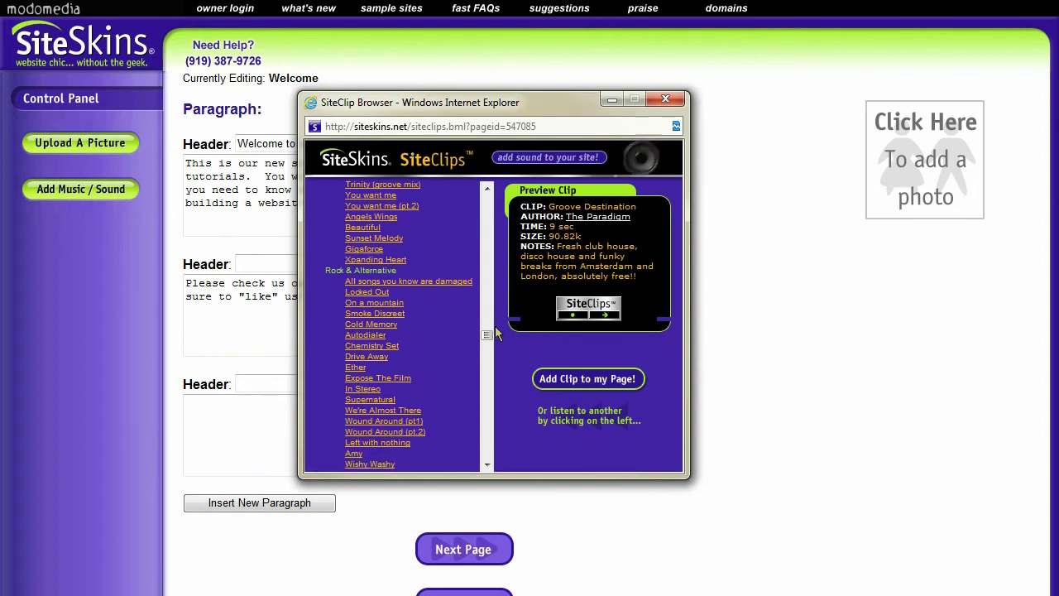
scroll(456, 347, down, 10)
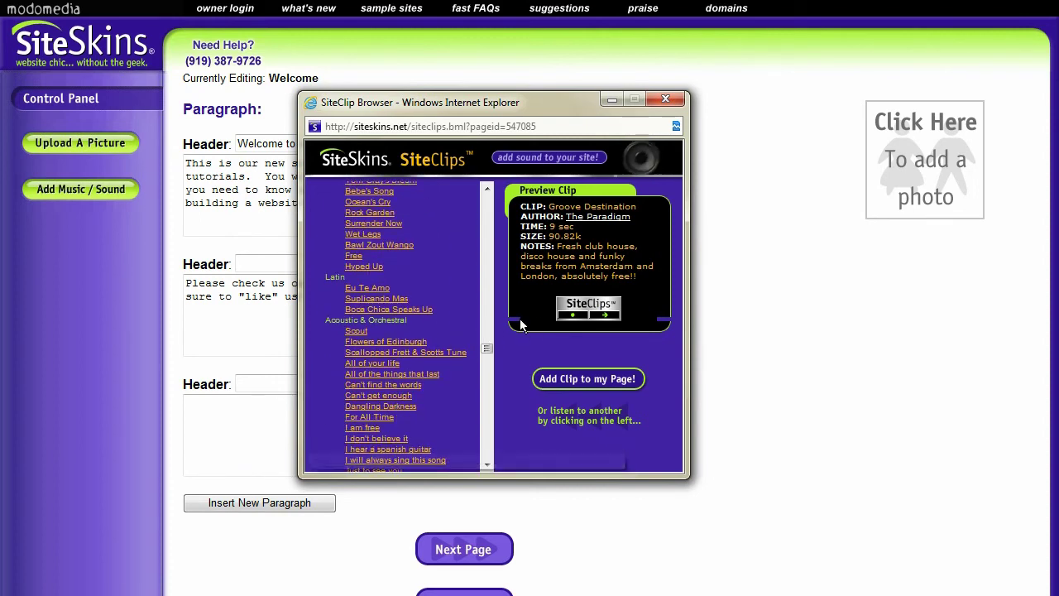
scroll(400, 351, down, 1)
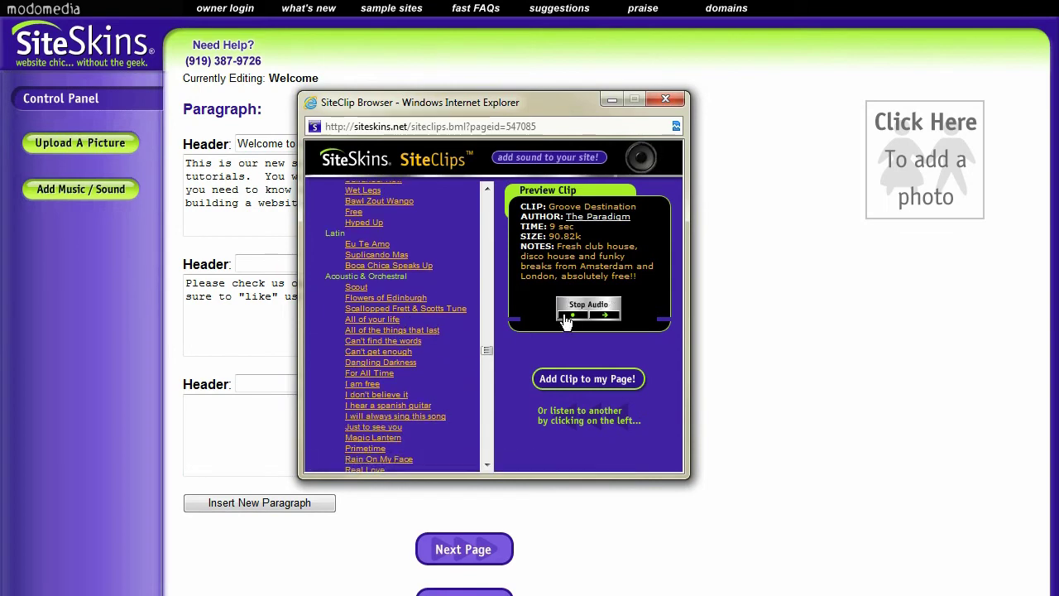
click(396, 352)
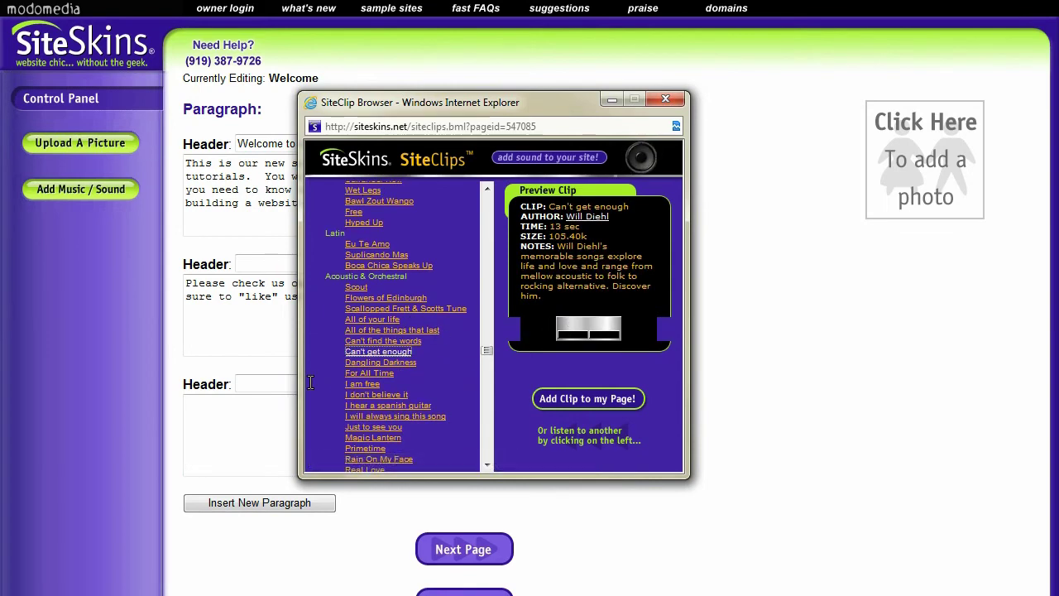
click(374, 320)
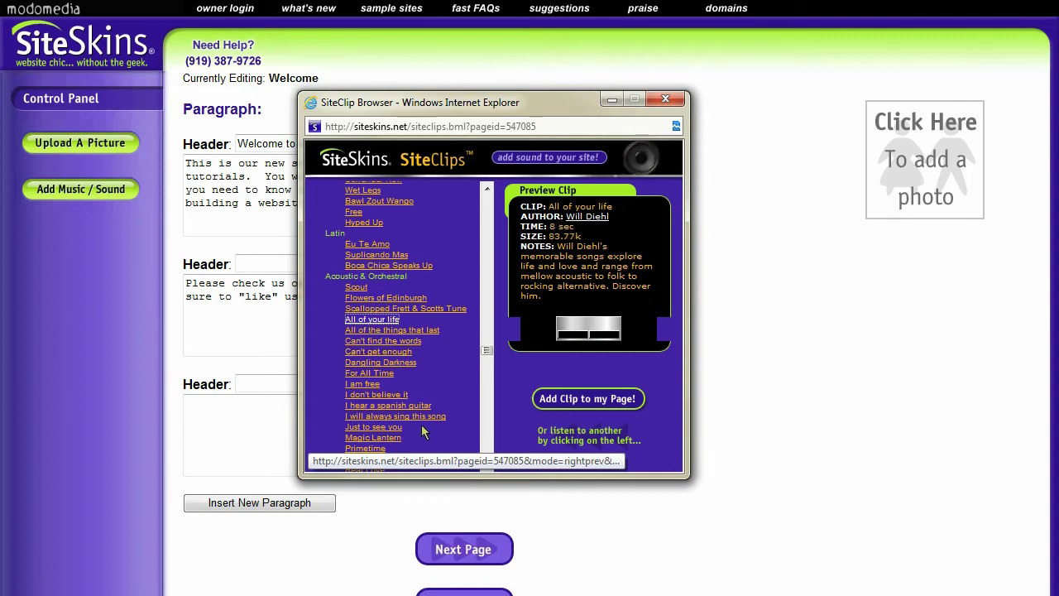
click(402, 308)
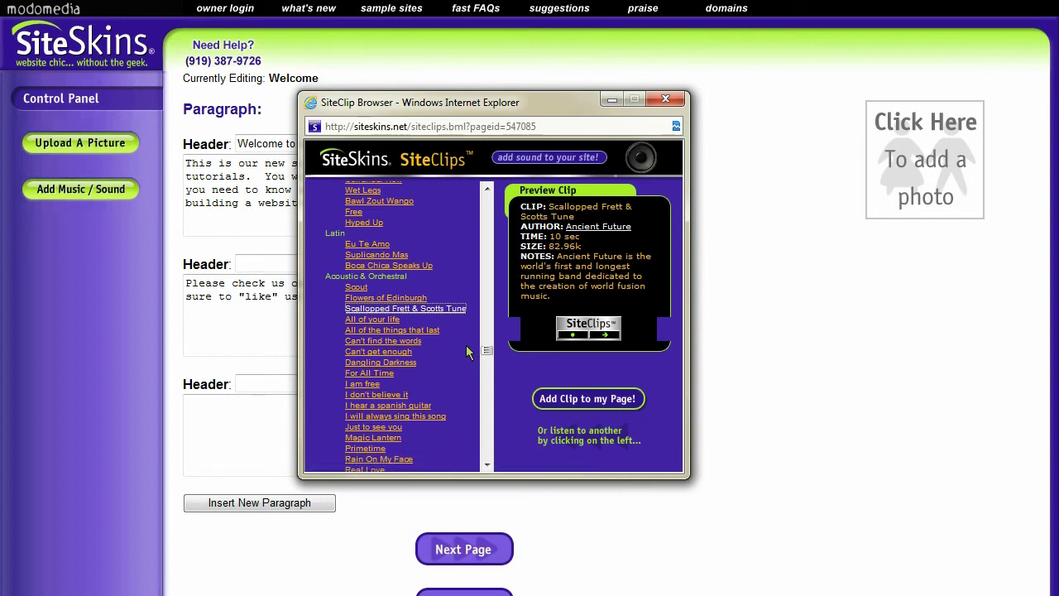
scroll(466, 346, down, 2)
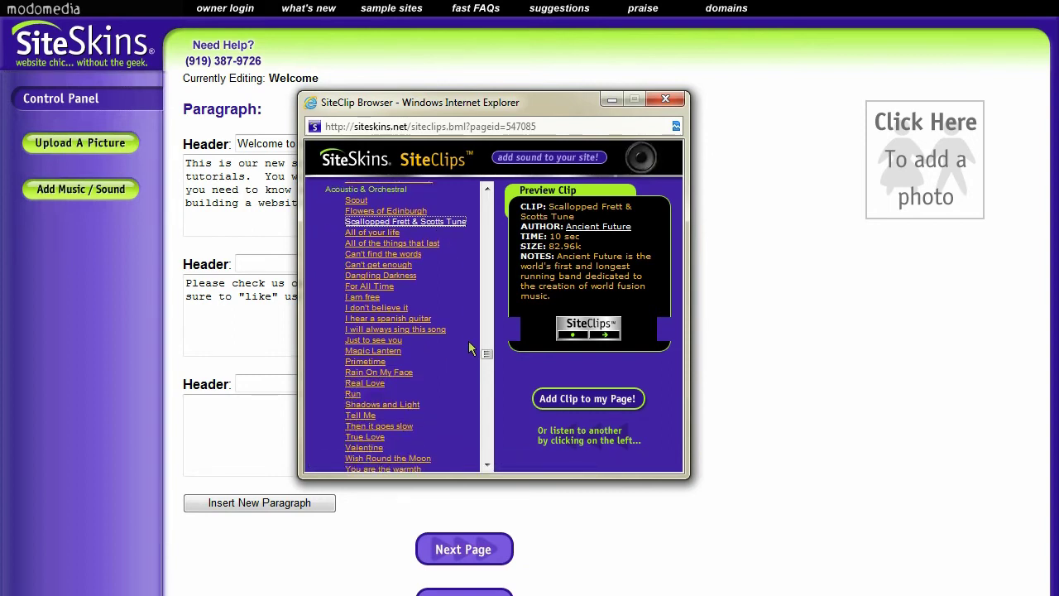
click(378, 385)
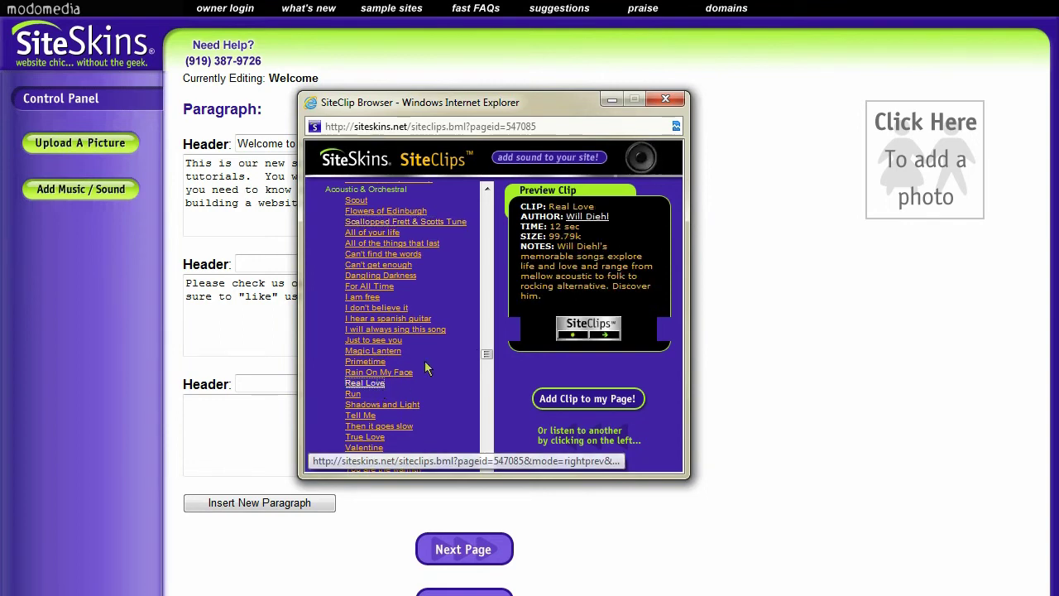
Preview the Seasonal & Holiday clips Deck the Halls (electric) and It Came upon a Midnight Clear
scroll(454, 287, down, 4)
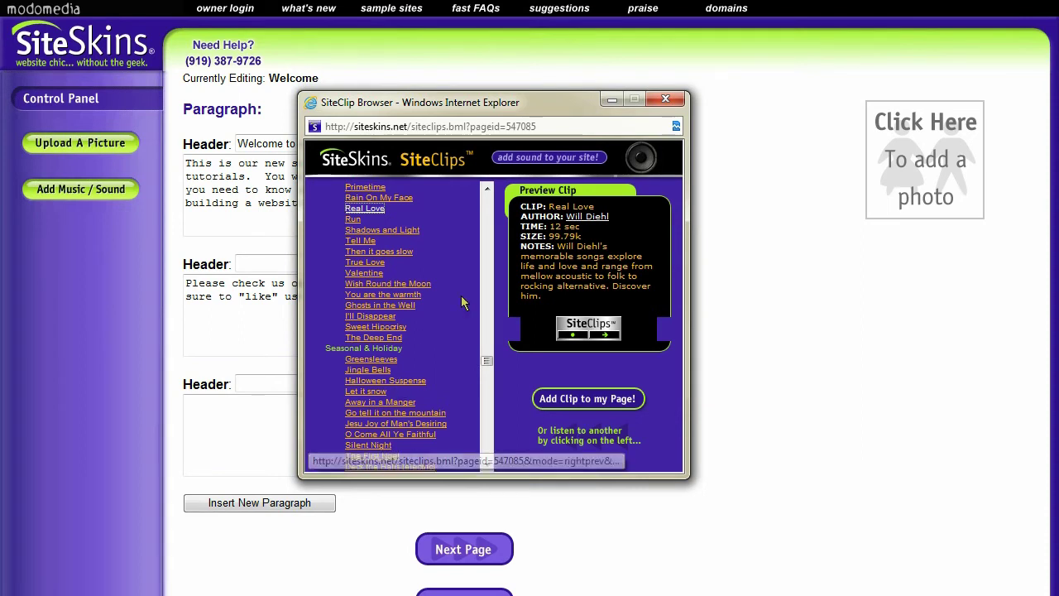
scroll(404, 385, down, 1)
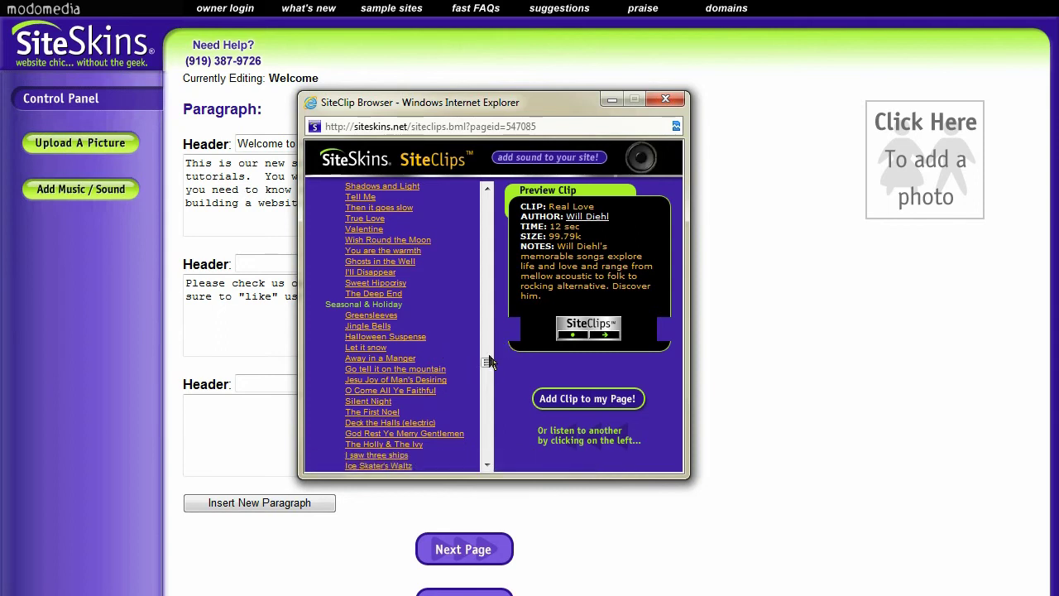
drag(488, 366, 486, 374)
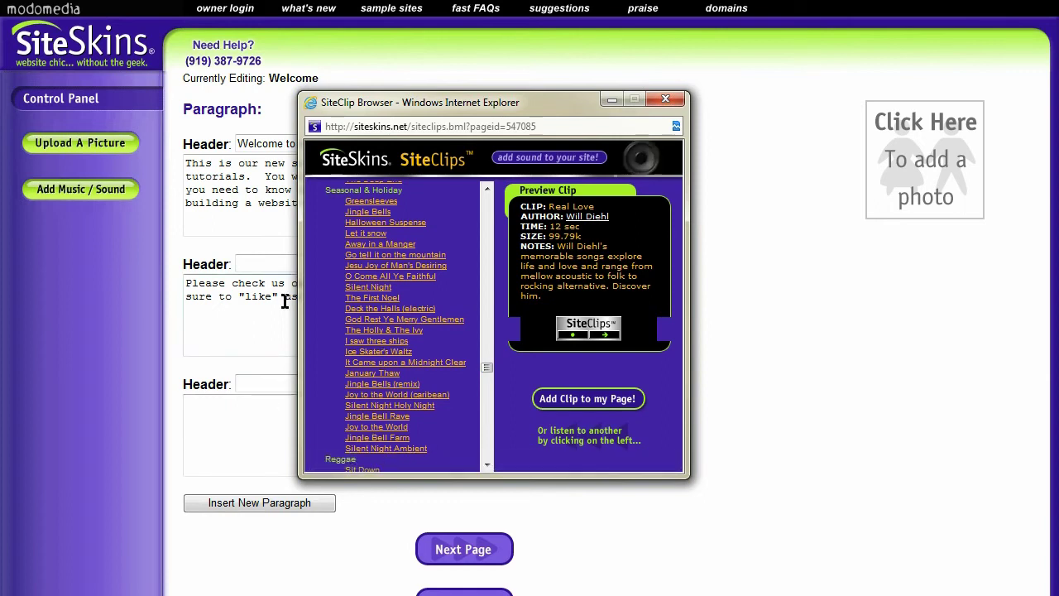
click(387, 311)
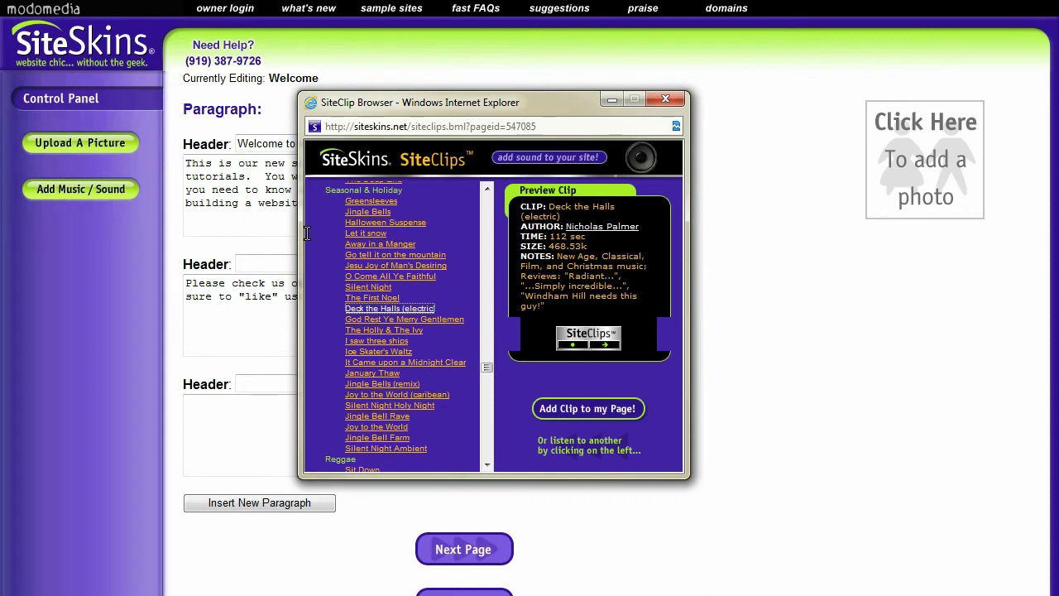
scroll(420, 269, down, 1)
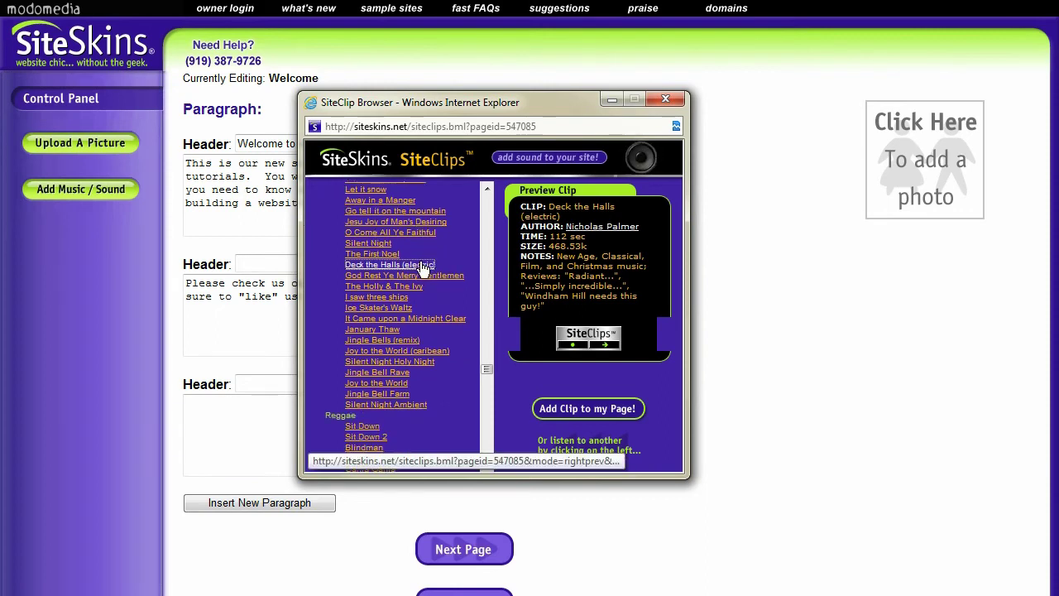
scroll(422, 267, down, 4)
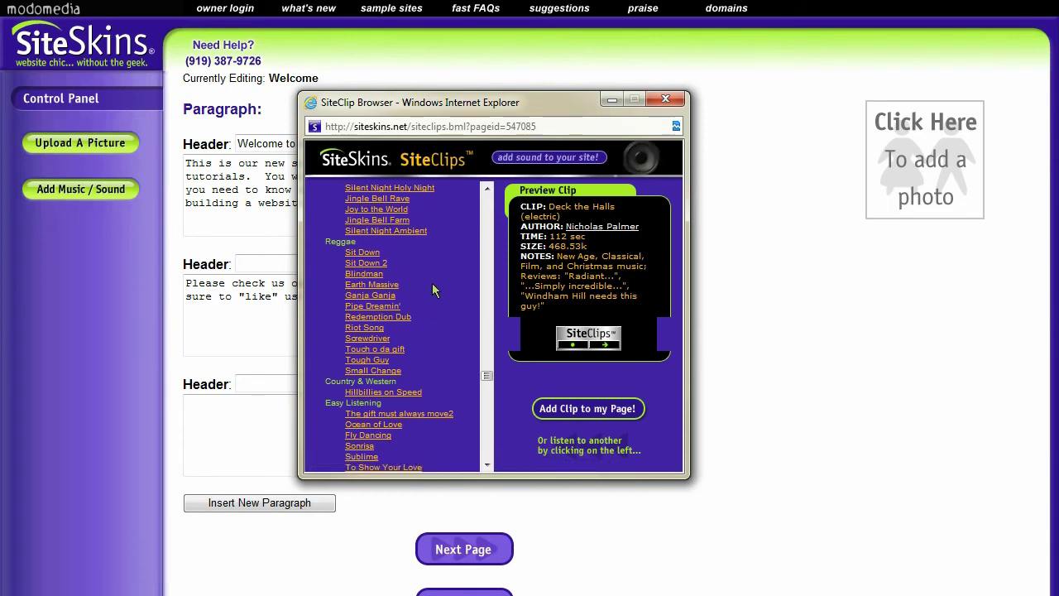
scroll(426, 294, up, 4)
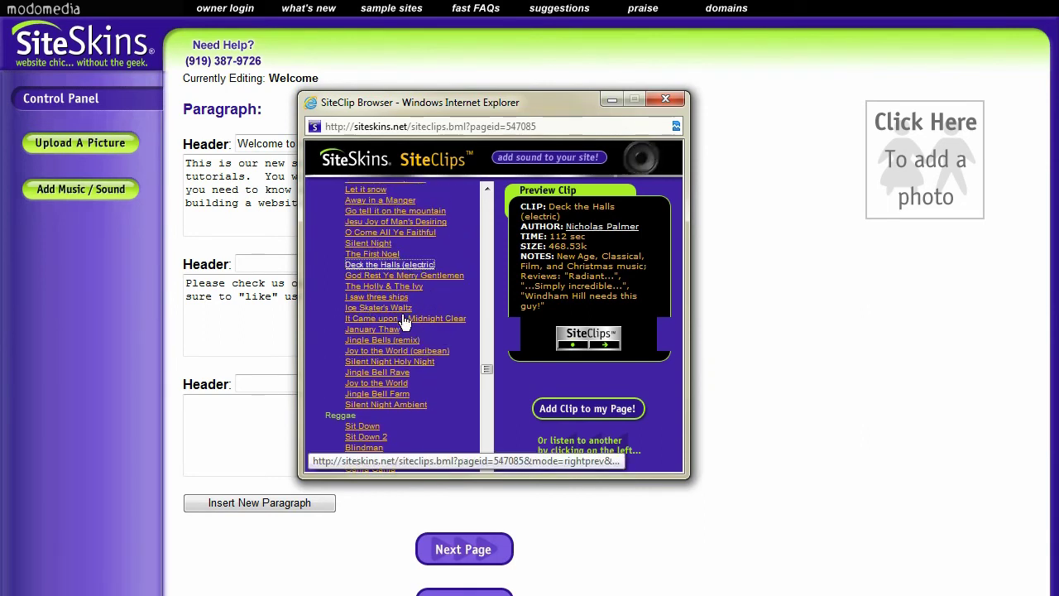
click(385, 321)
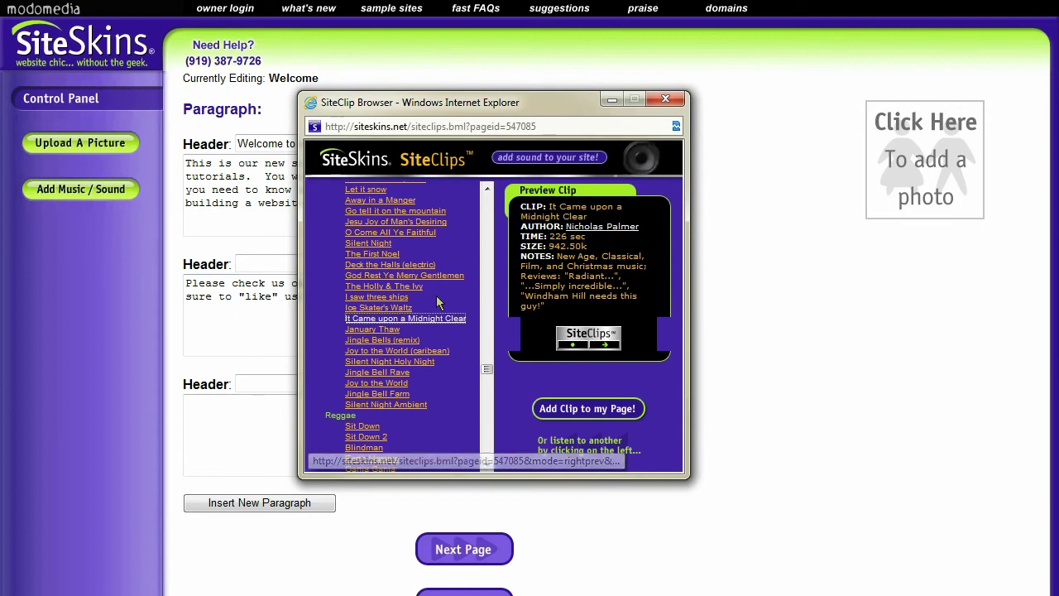
Preview the Animals clips Tiger Growl, Cougar Snarl and Hawk Cry under Sound Effects
scroll(417, 285, down, 2)
scroll(415, 282, down, 2)
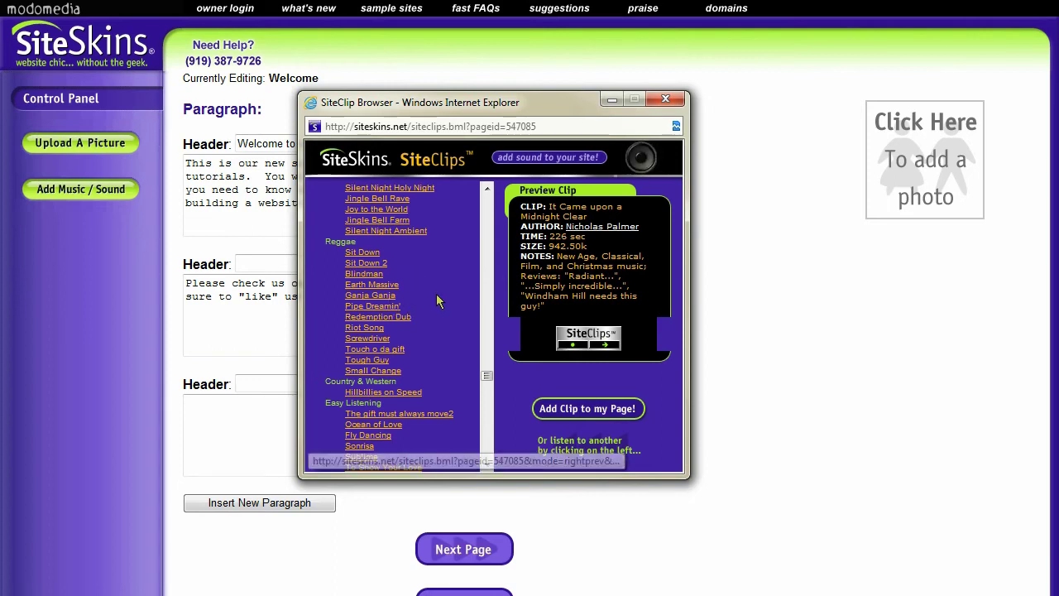
scroll(439, 298, down, 4)
drag(486, 383, 487, 409)
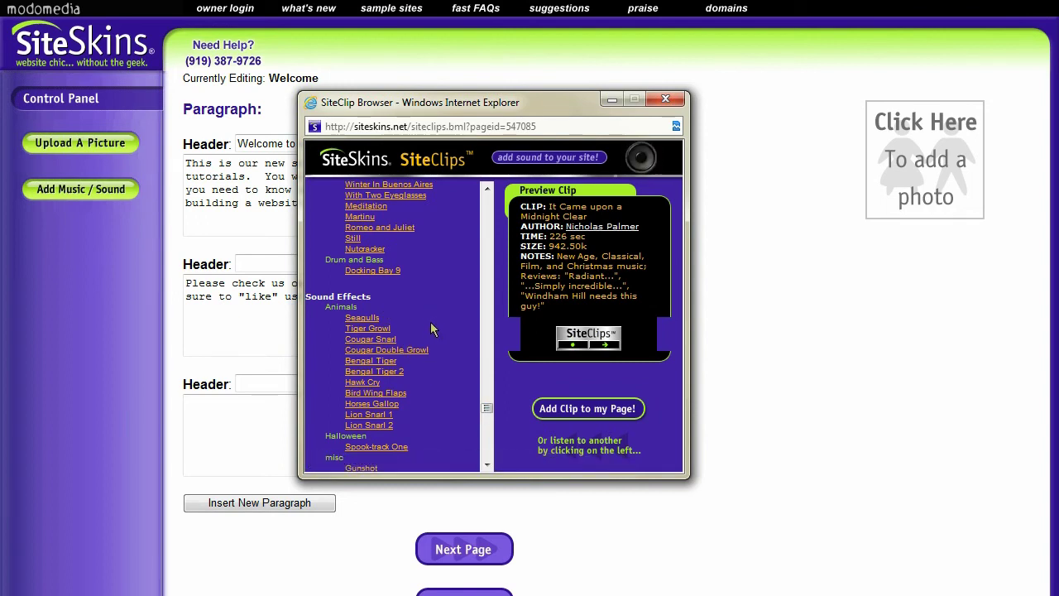
click(383, 330)
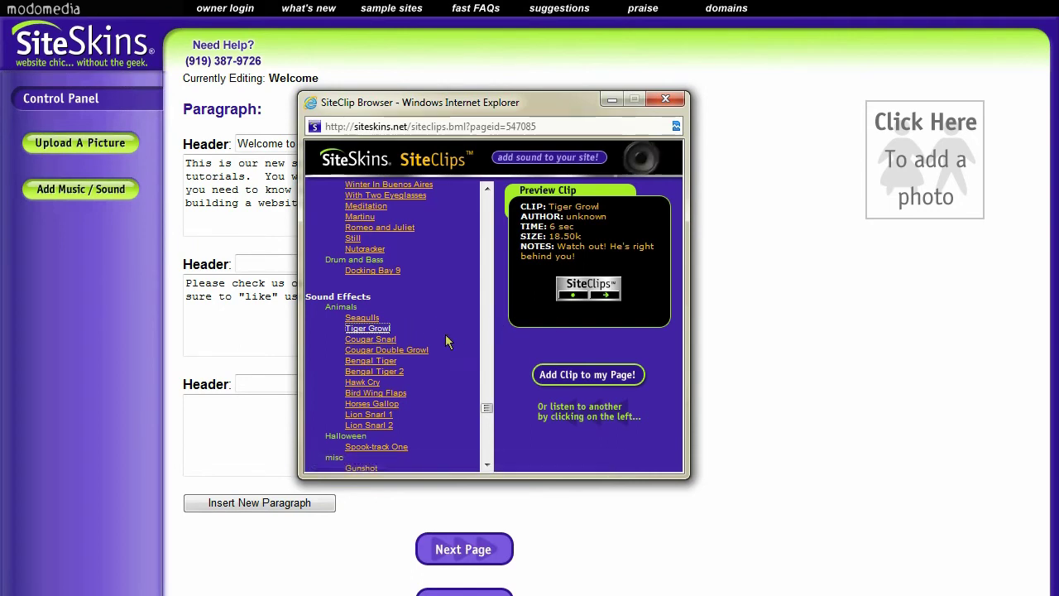
click(371, 340)
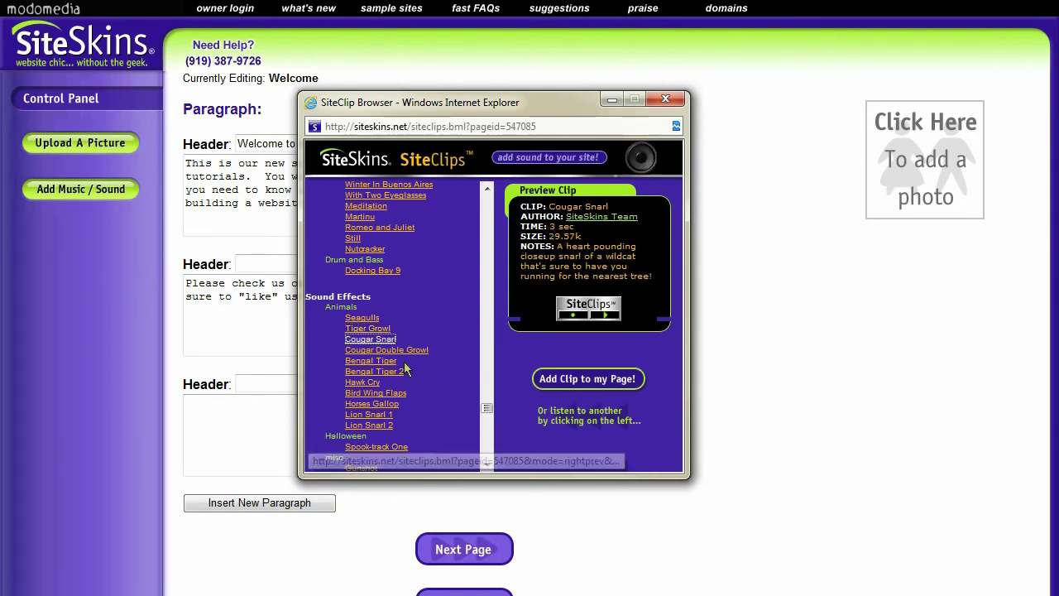
click(358, 382)
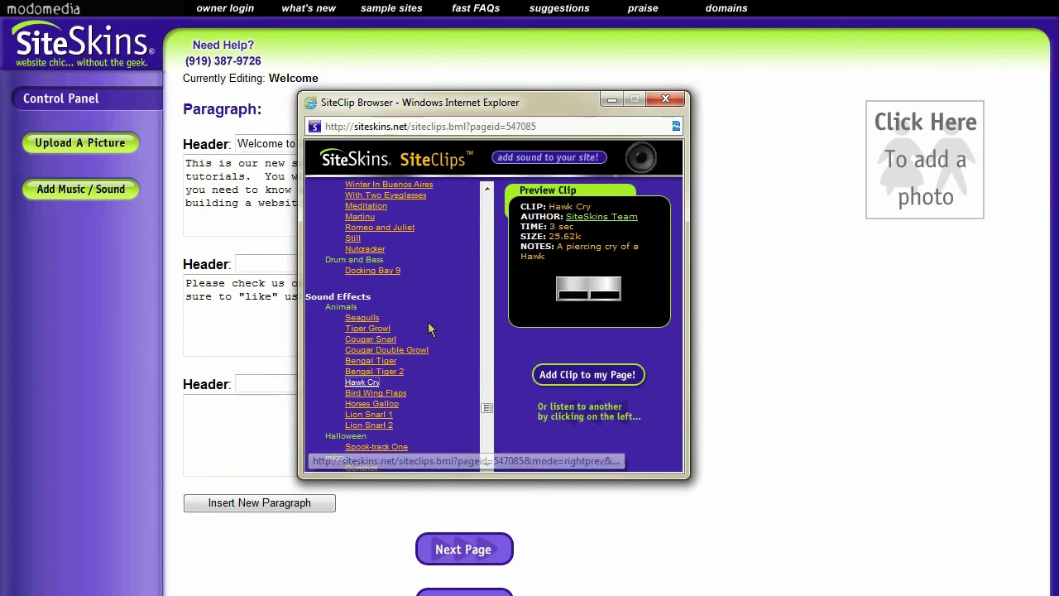
scroll(394, 273, down, 1)
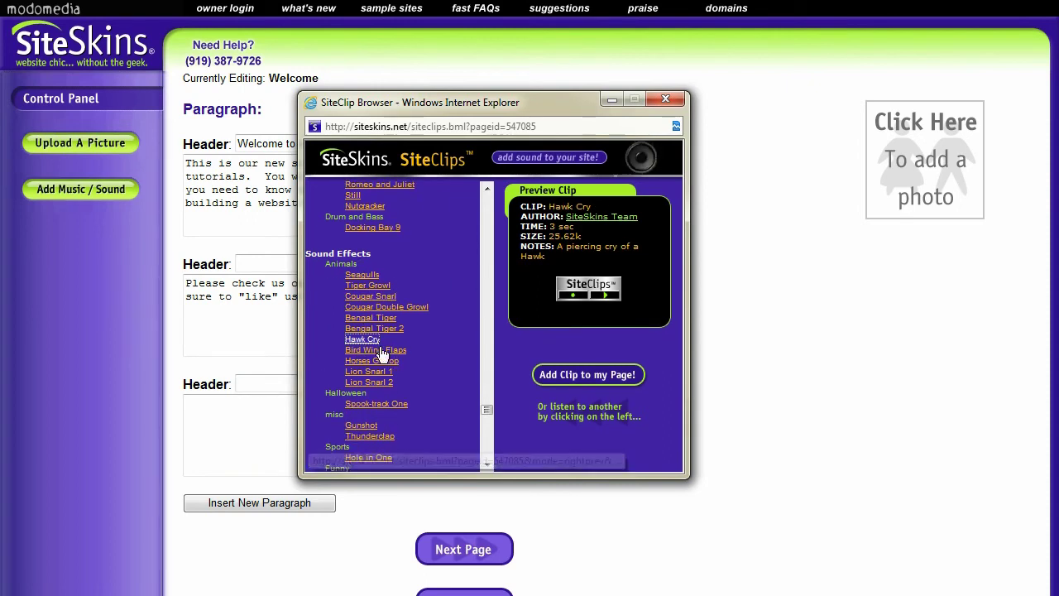
Preview the Animals clip Lion Snarl 1 and the Halloween clip Spook-track One under Sound Effects
click(368, 372)
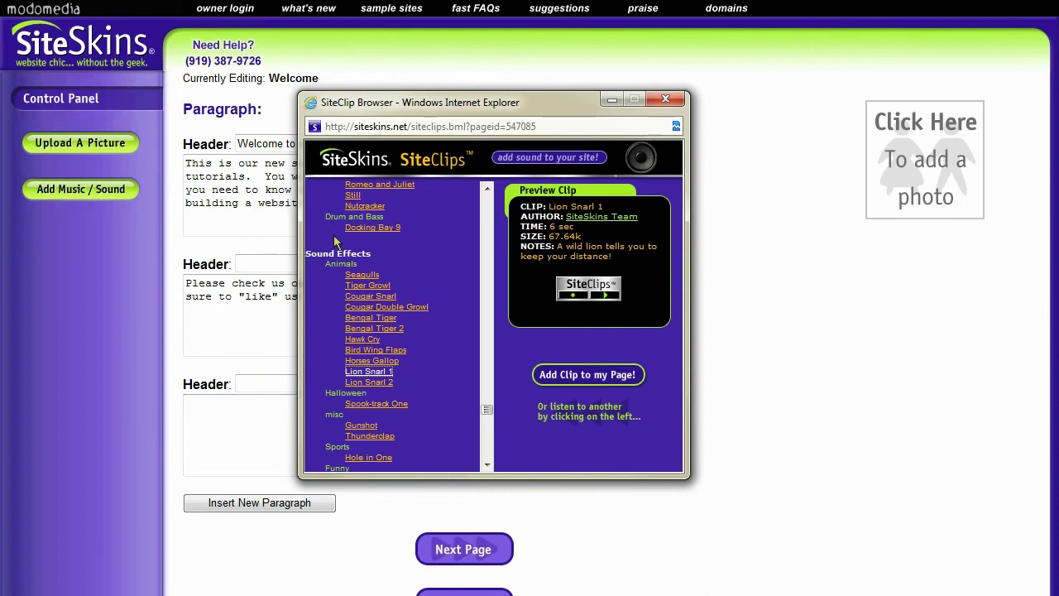
scroll(416, 243, down, 1)
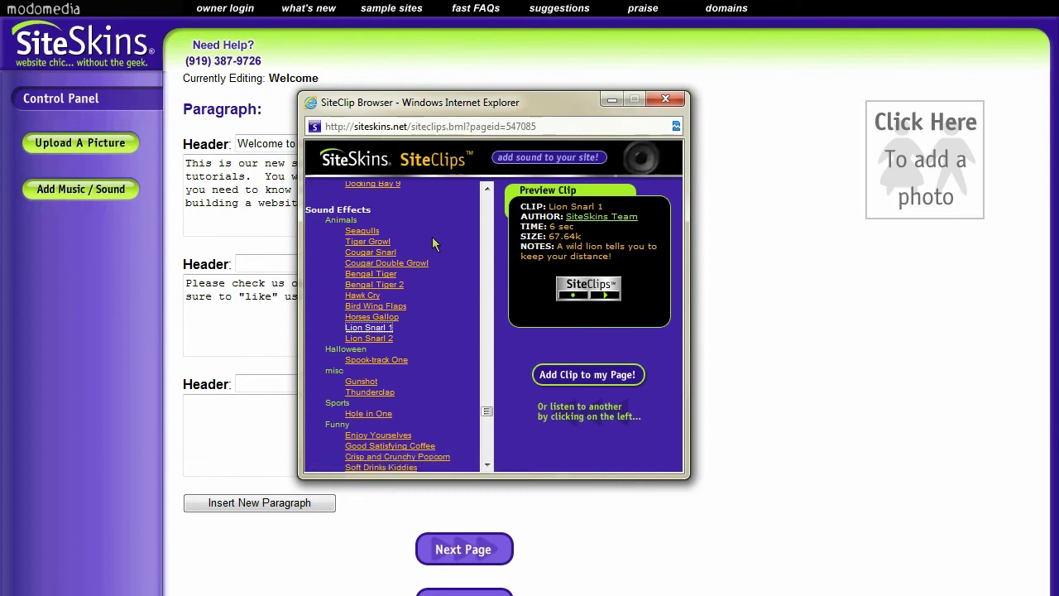
scroll(376, 321, down, 2)
scroll(385, 308, up, 3)
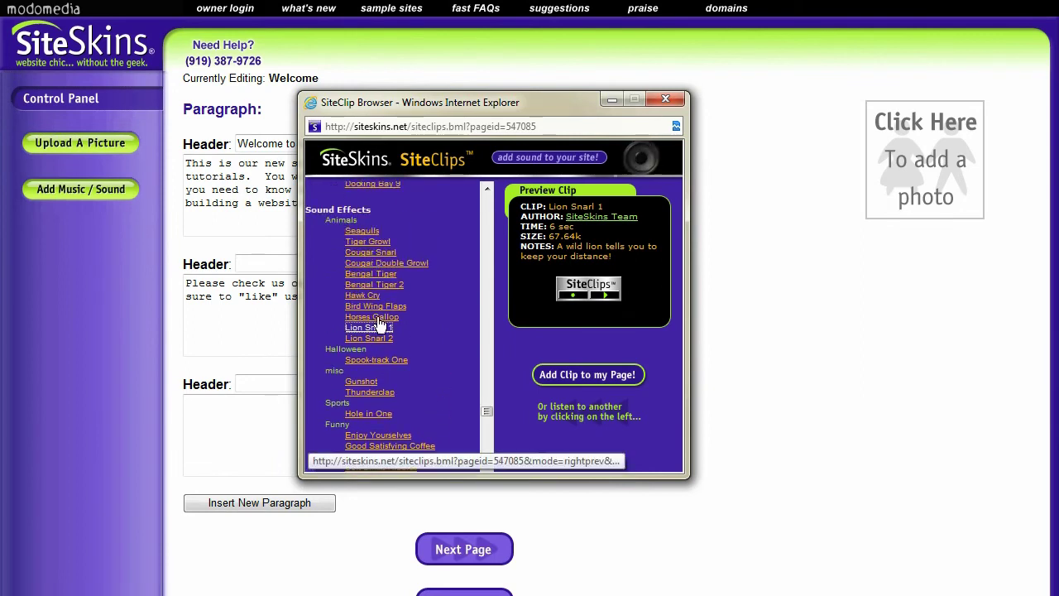
scroll(387, 306, up, 1)
scroll(410, 331, down, 1)
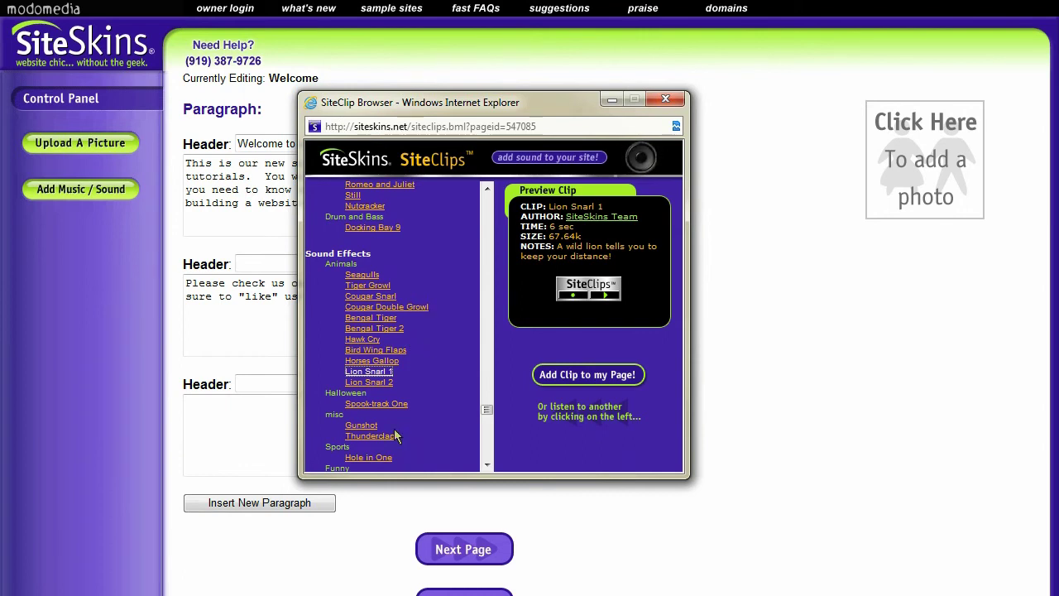
click(377, 404)
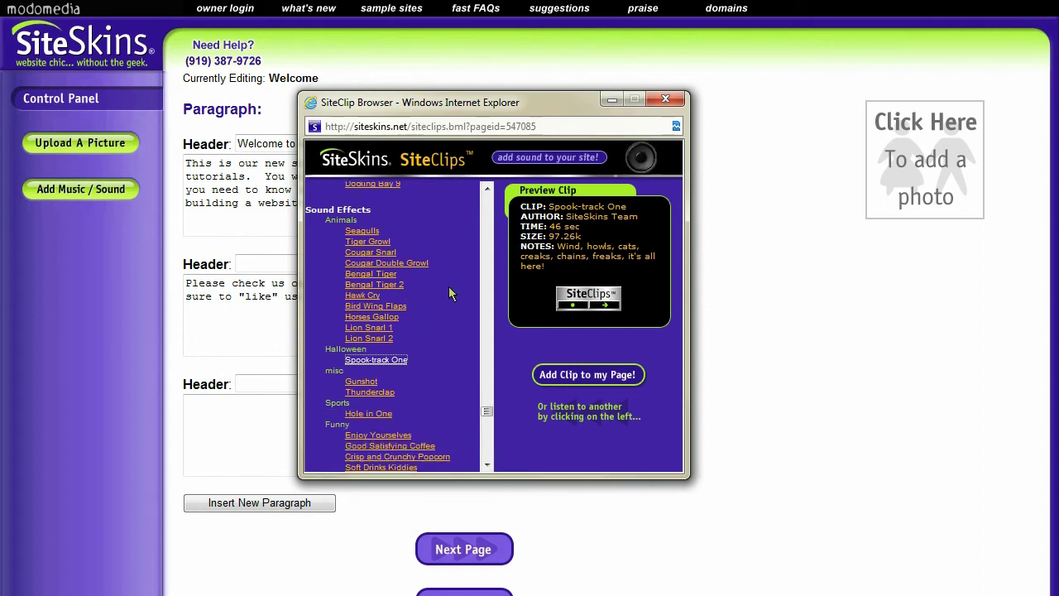
Look through the remaining Sound Effects titles and the Vintage Music and Classical titles under Complete Songs
scroll(451, 287, down, 2)
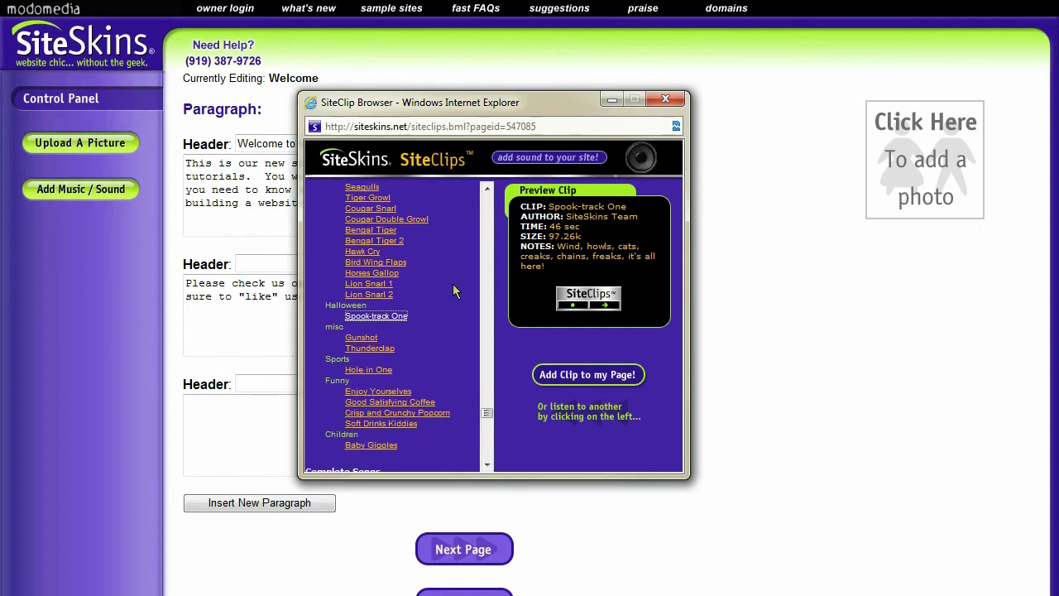
scroll(452, 286, down, 1)
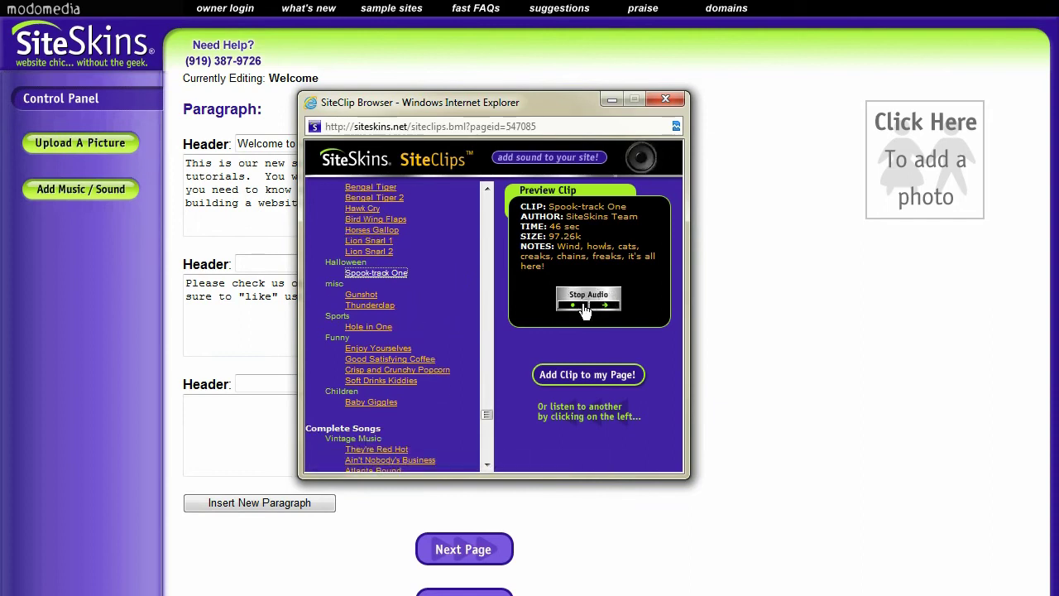
scroll(434, 302, down, 2)
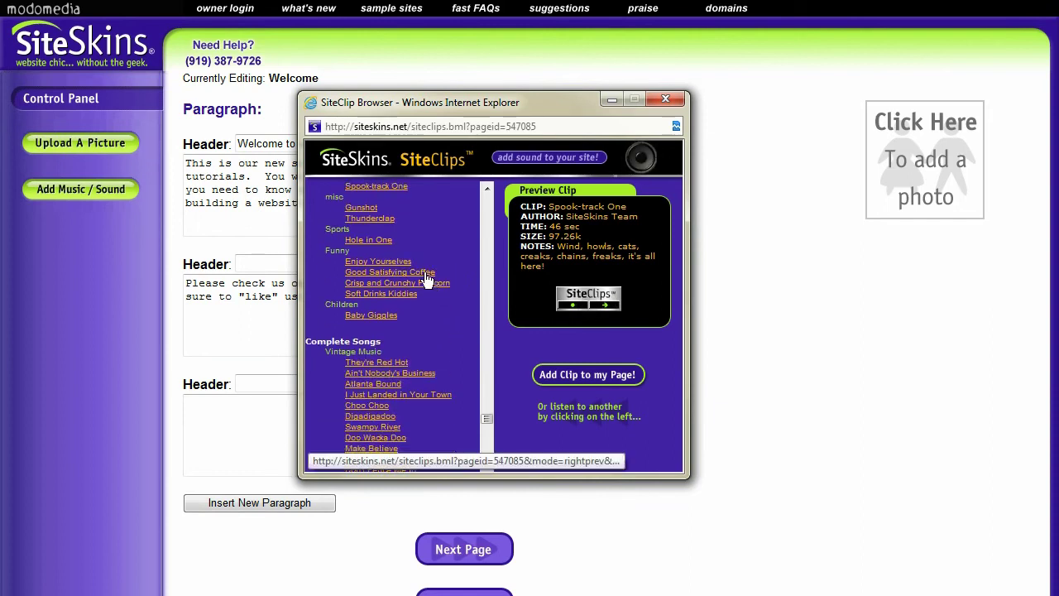
scroll(423, 283, down, 3)
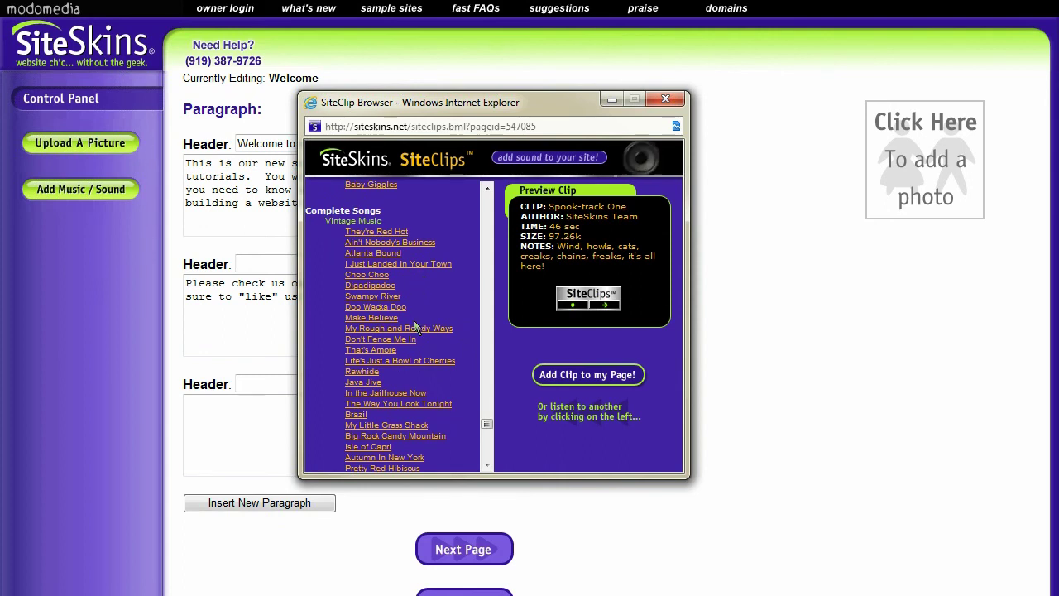
scroll(414, 348, down, 2)
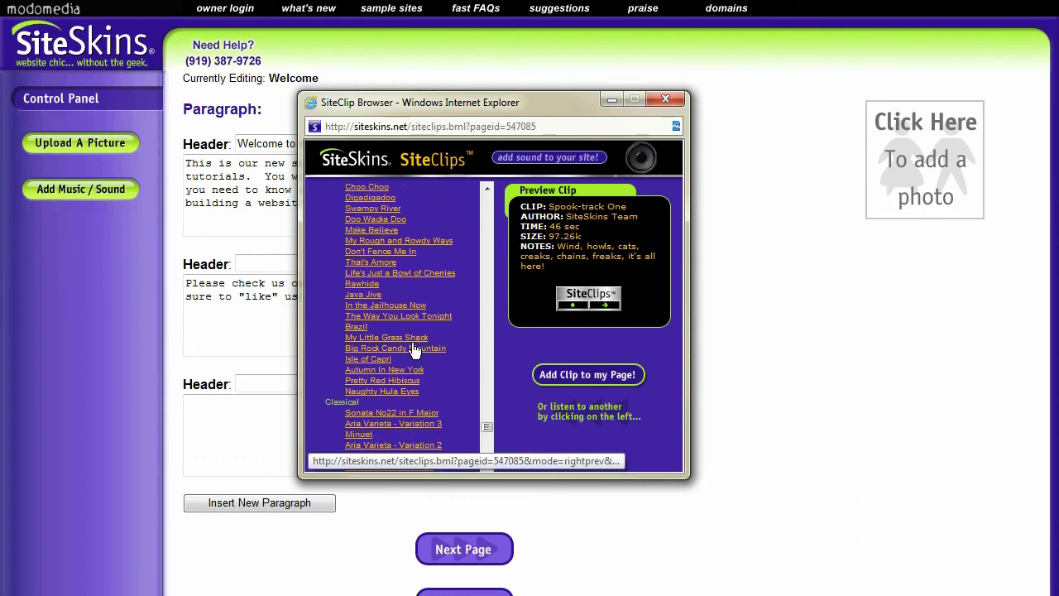
scroll(414, 348, up, 1)
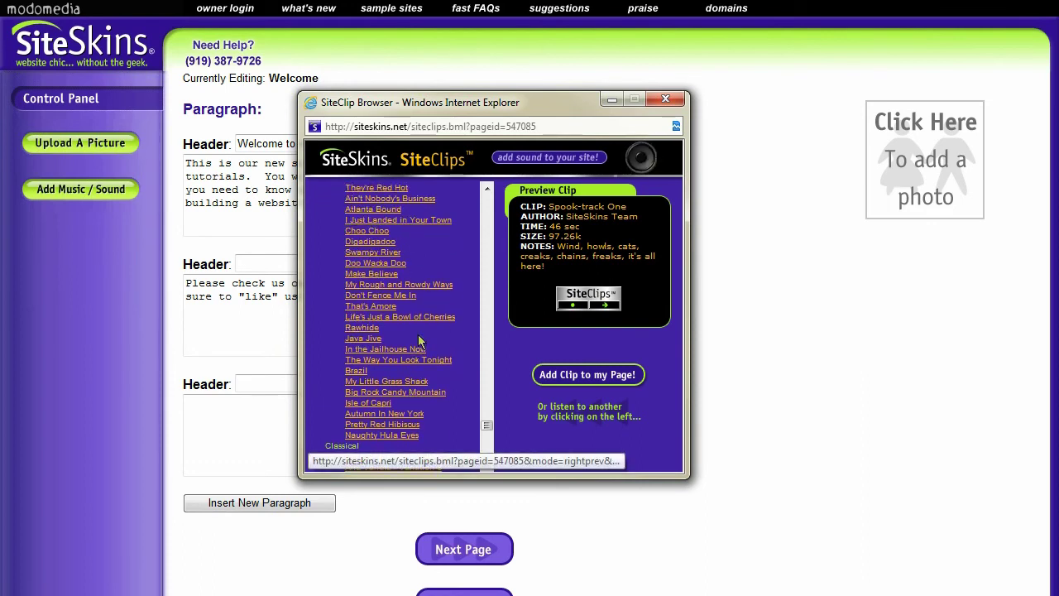
scroll(418, 339, up, 1)
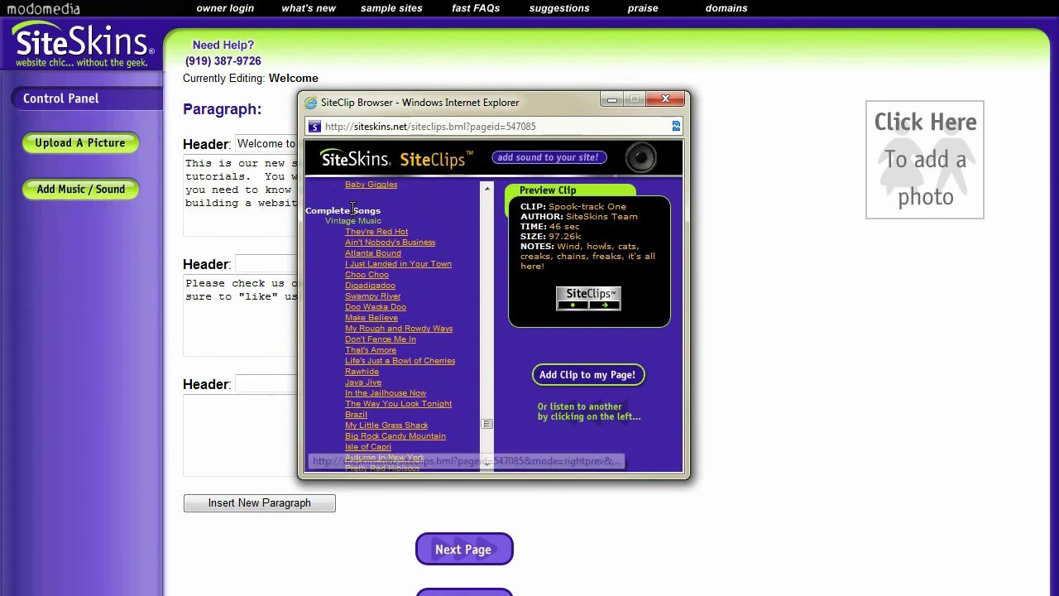
scroll(402, 232, down, 5)
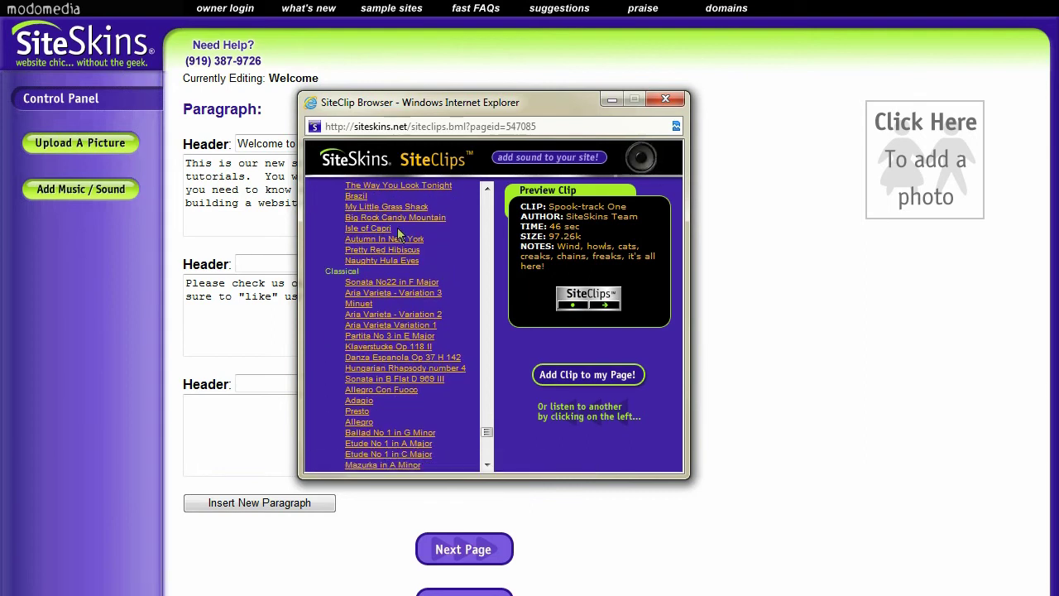
scroll(397, 325, up, 3)
scroll(397, 328, up, 3)
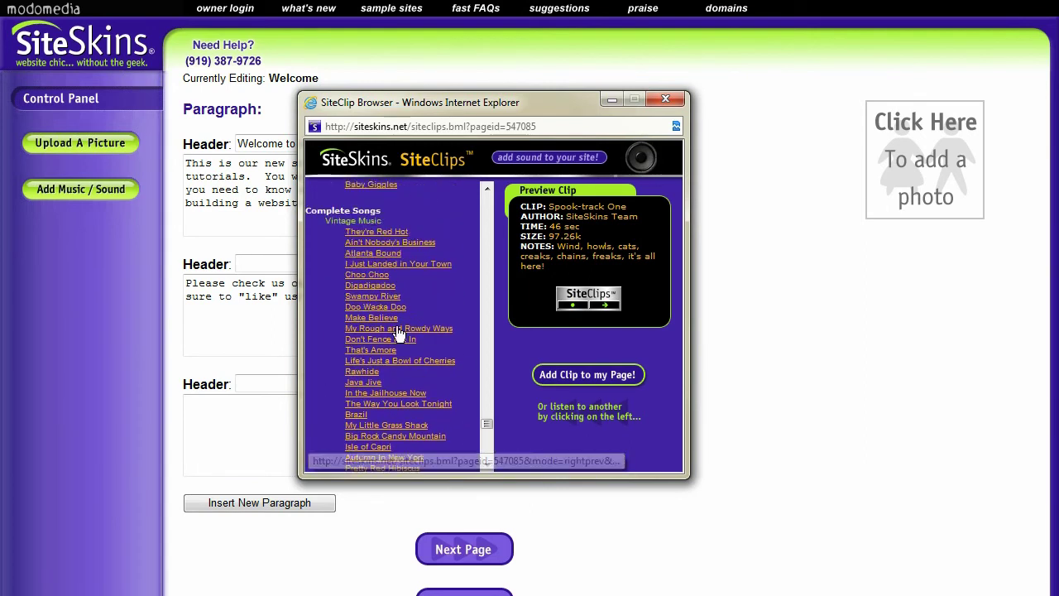
Preview the Vintage Music song Doo Wacka Doo under Complete Songs
scroll(430, 306, down, 1)
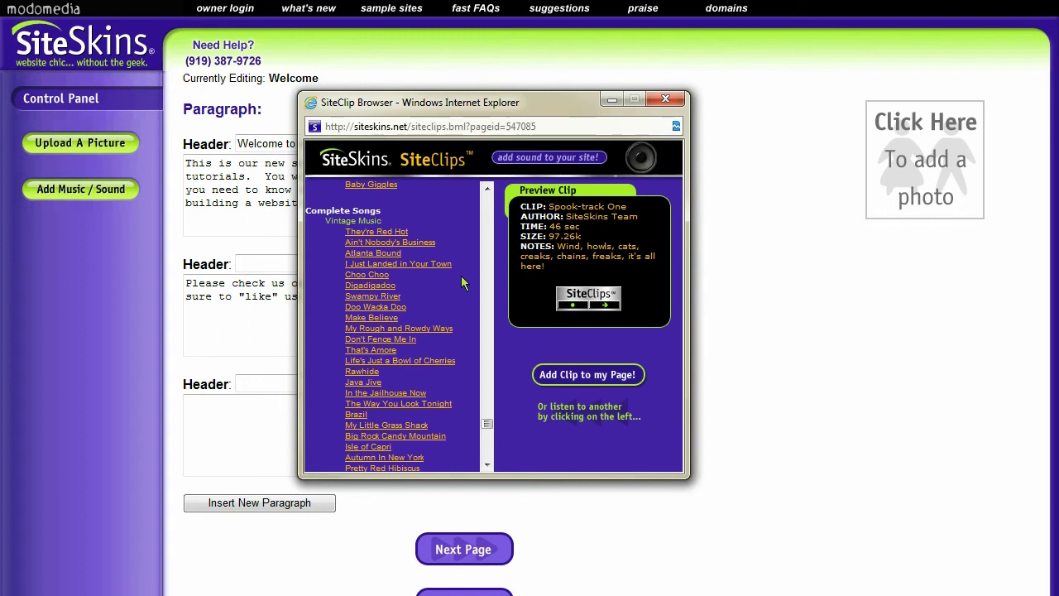
scroll(460, 282, down, 1)
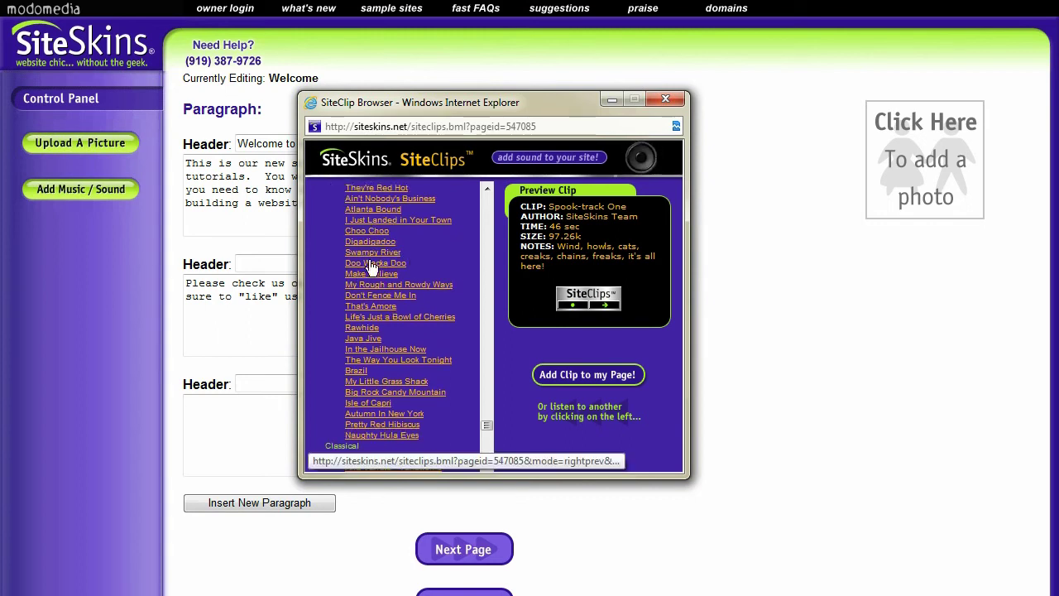
scroll(438, 258, up, 2)
scroll(387, 251, down, 2)
click(378, 264)
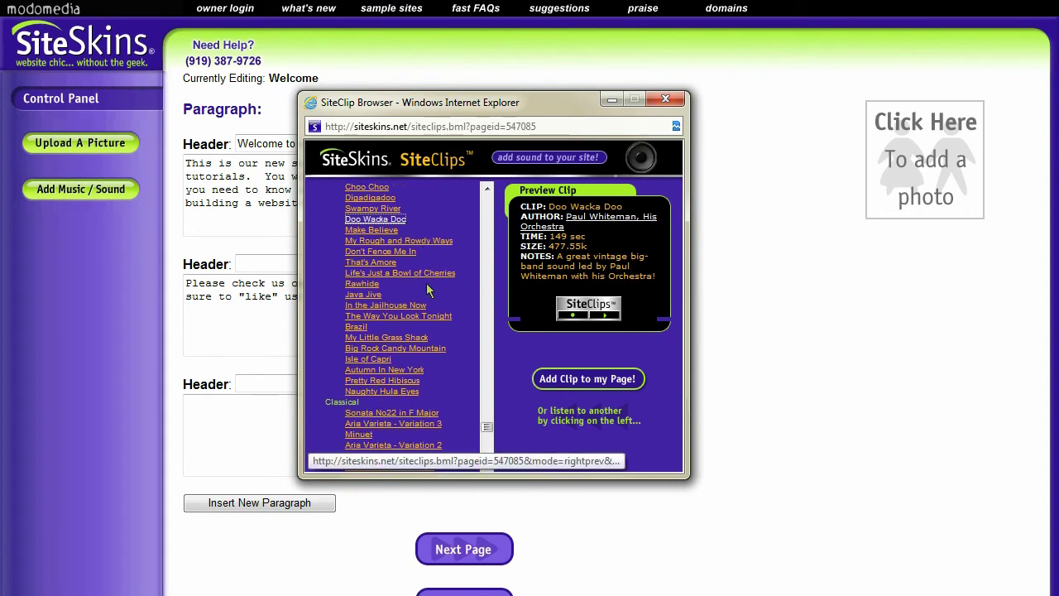
Preview the Classical song Klaverstucke Op 118 II under Complete Songs and add it to the Welcome page
scroll(427, 306, down, 5)
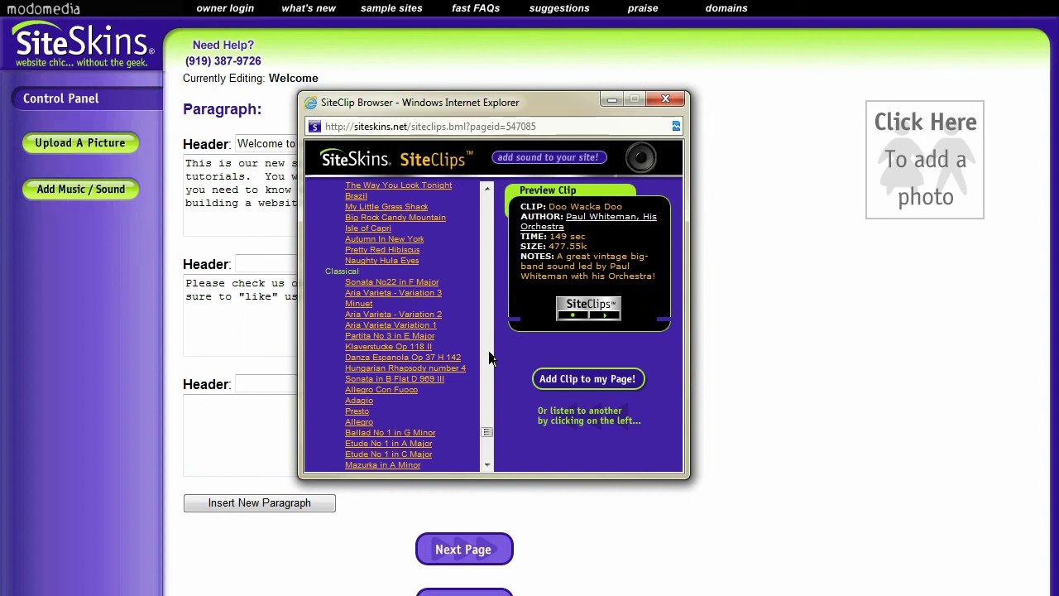
click(389, 347)
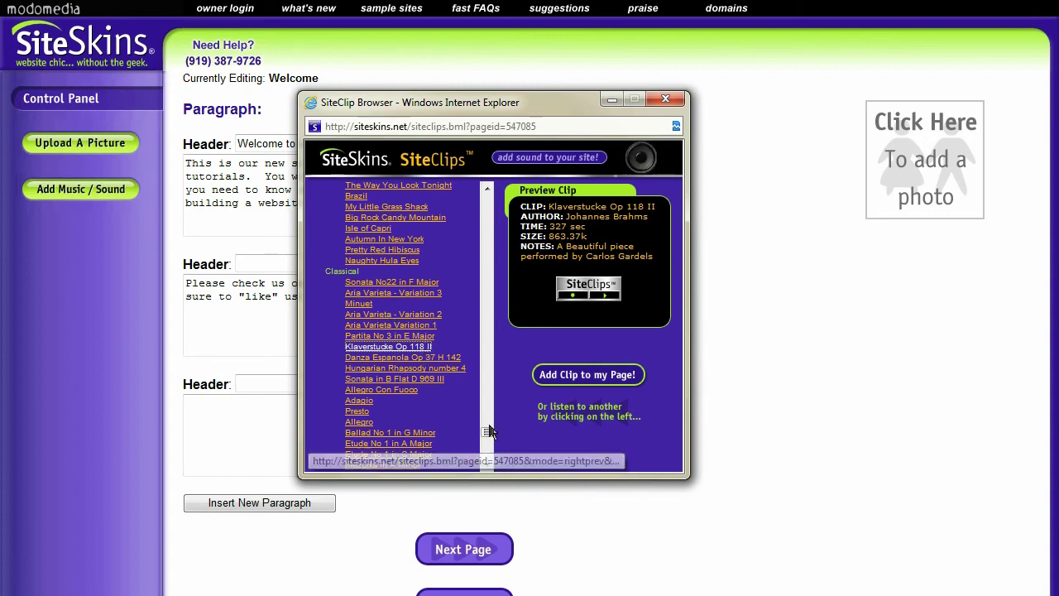
scroll(465, 370, down, 1)
scroll(436, 387, down, 1)
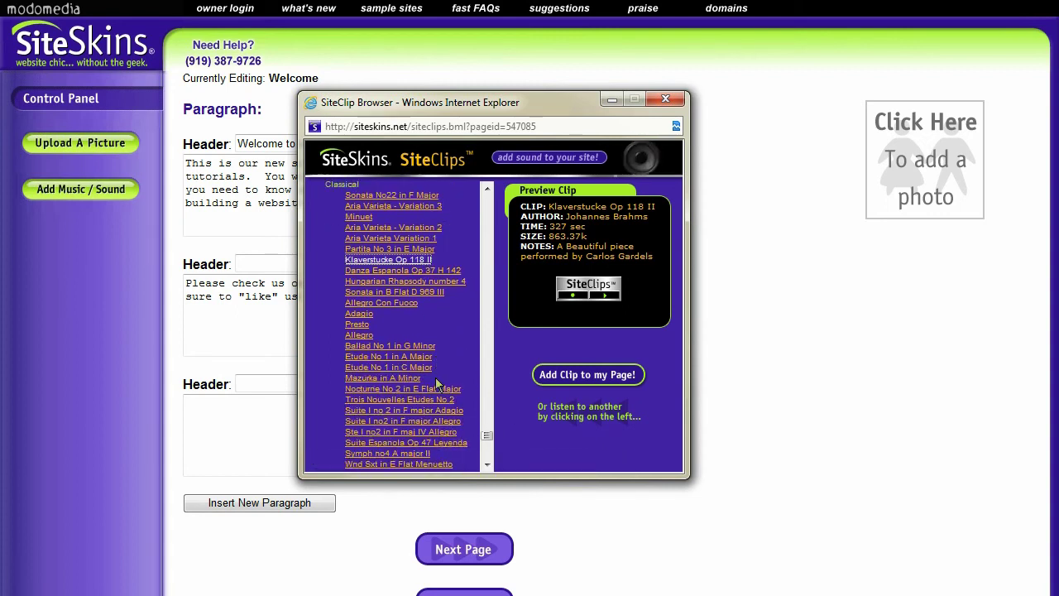
scroll(436, 387, down, 1)
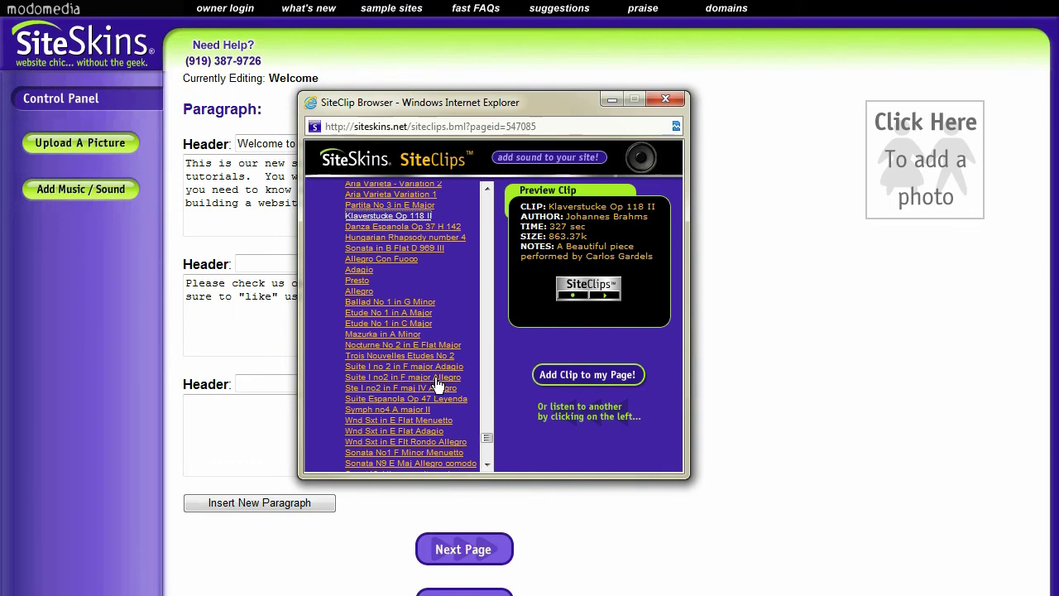
scroll(436, 387, down, 1)
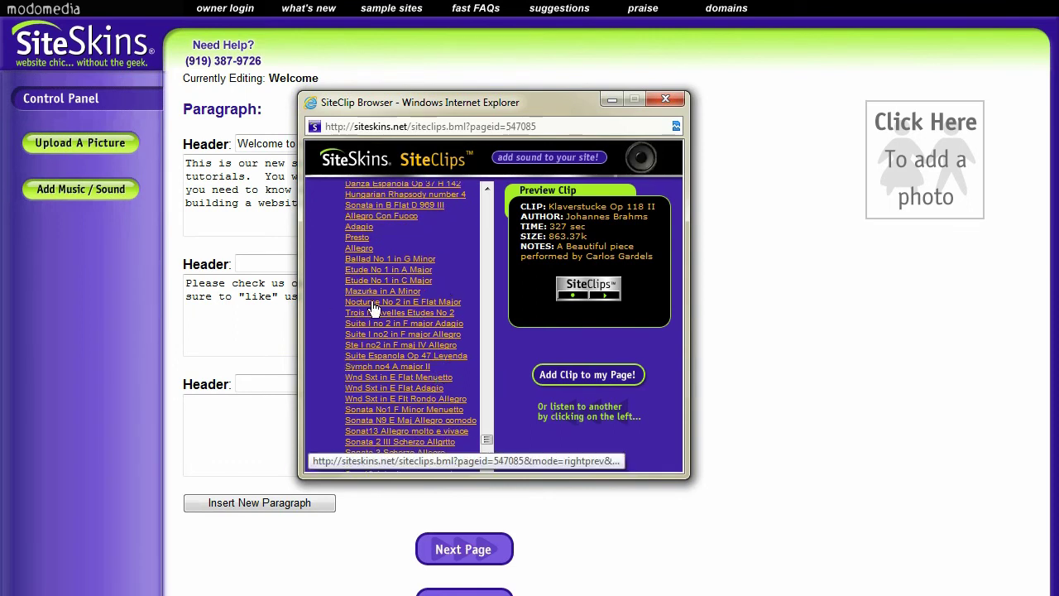
scroll(437, 331, down, 3)
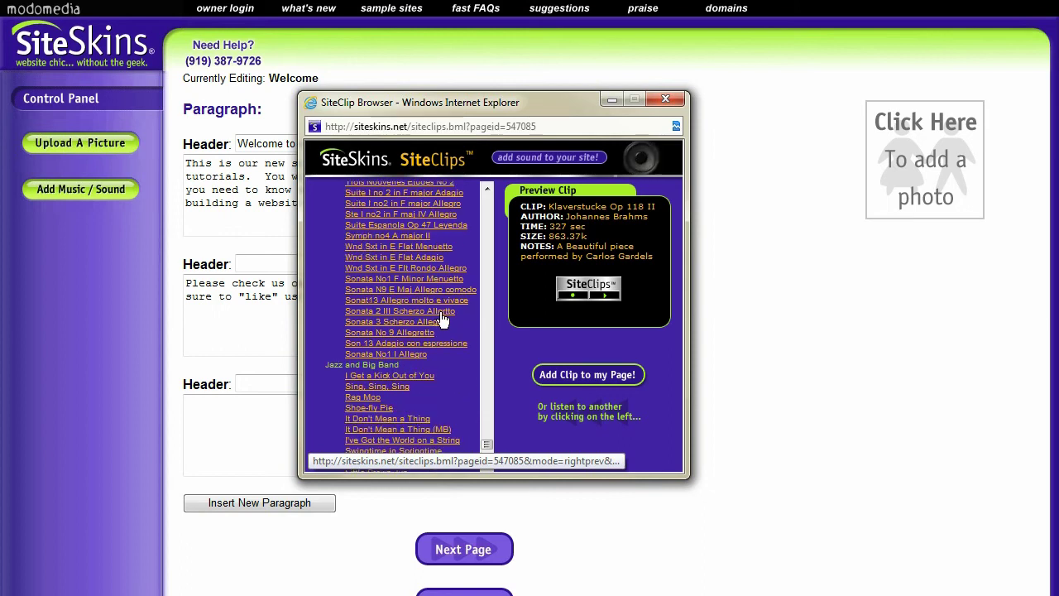
scroll(443, 314, down, 2)
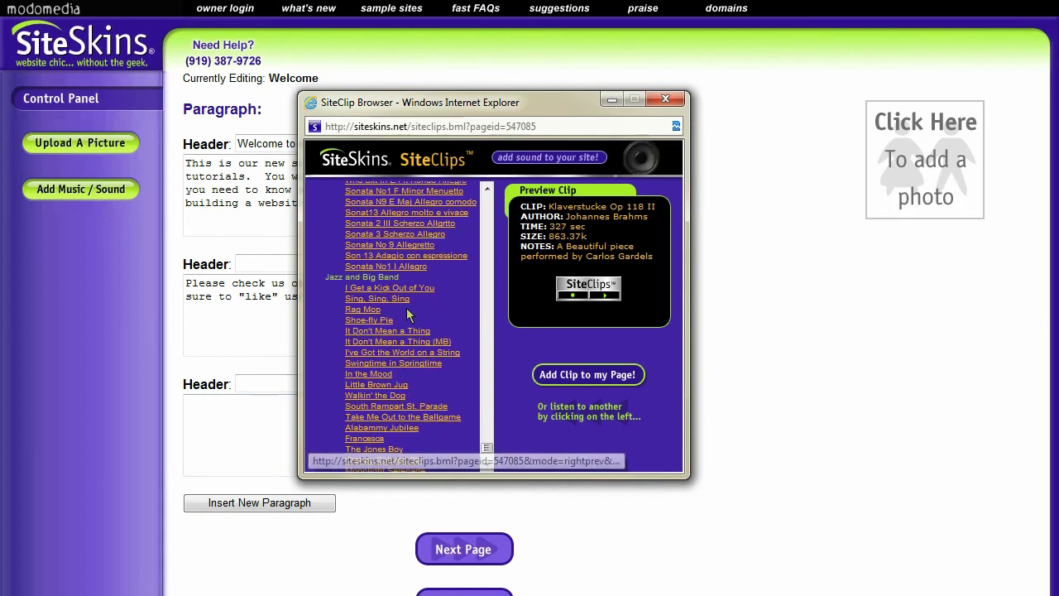
scroll(401, 381, down, 2)
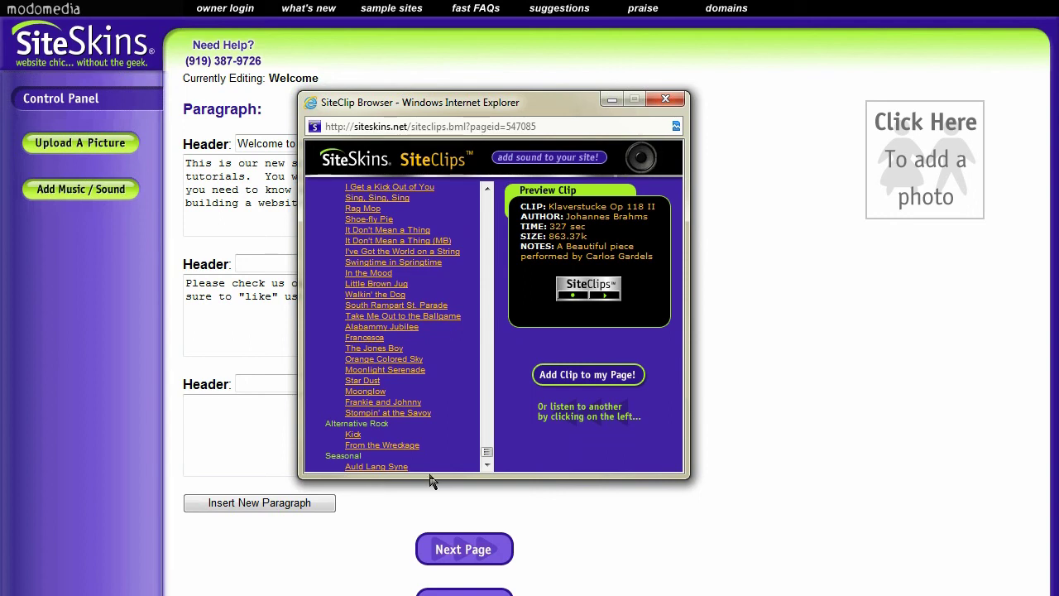
mouse_move(490, 452)
mouse_down()
mouse_move(489, 388)
mouse_move(489, 457)
mouse_up()
click(588, 377)
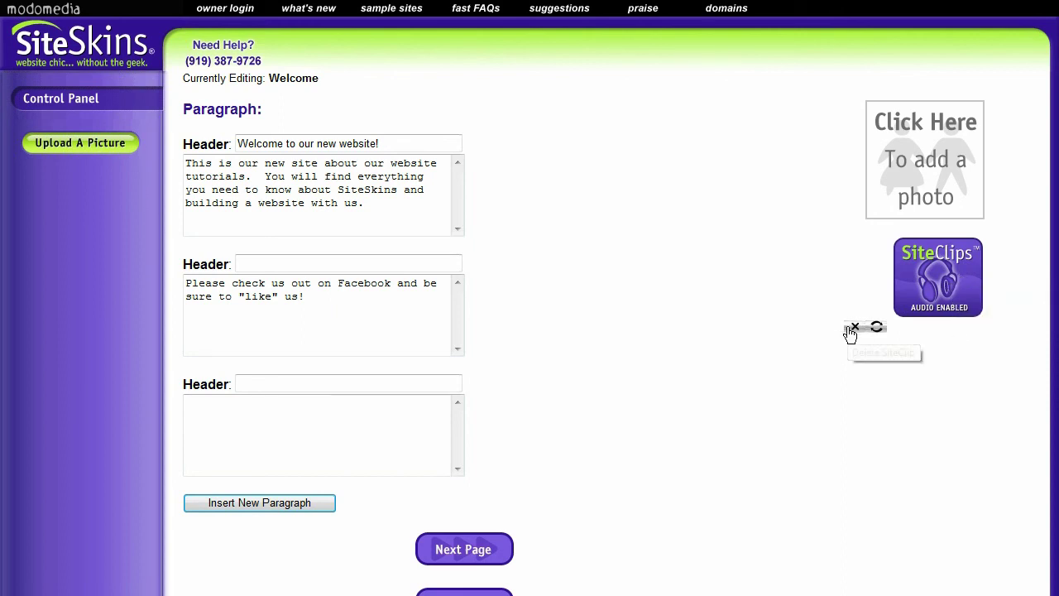
Publish the site with its new audio clip and open the published Tutorials Website
scroll(712, 318, down, 2)
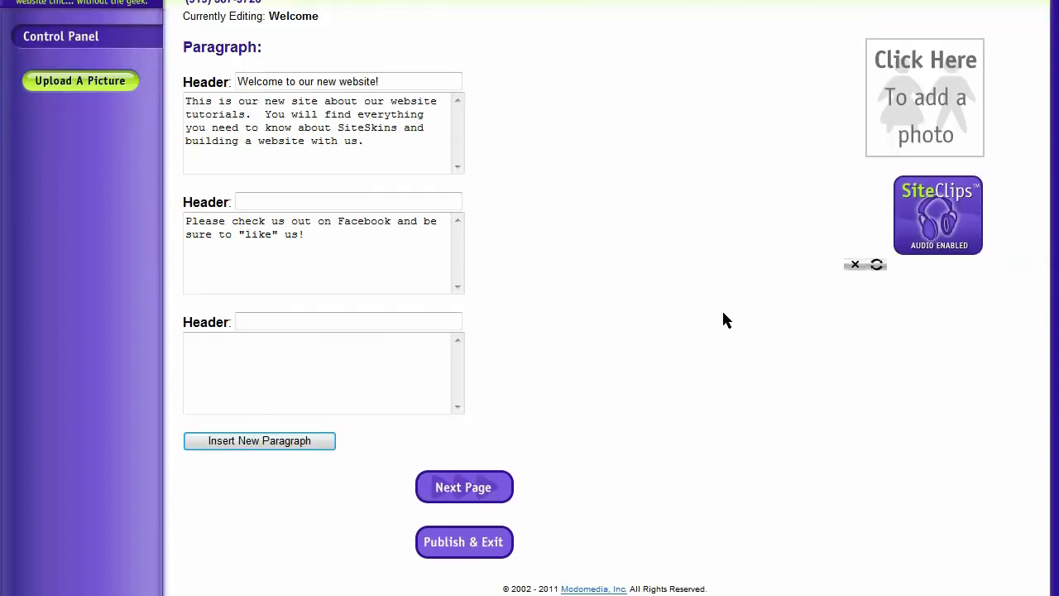
click(475, 542)
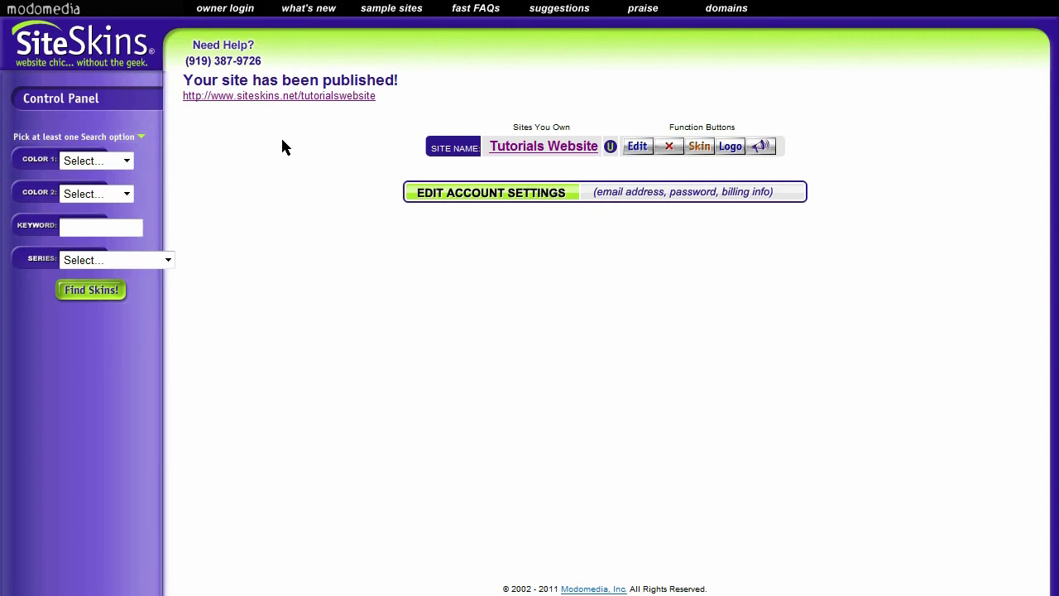
click(294, 97)
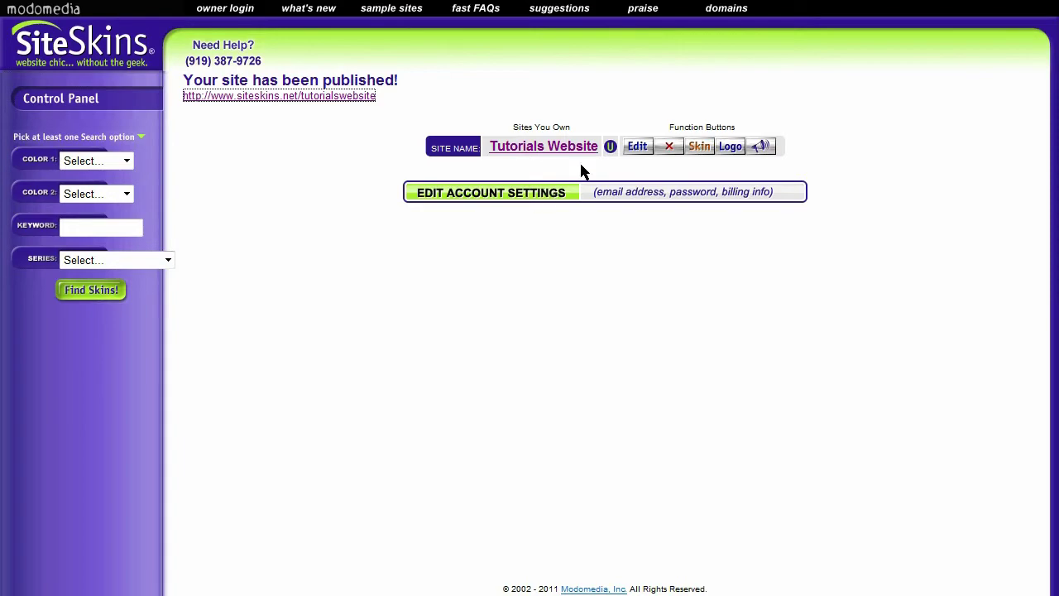
Reopen the Welcome page of the Tutorials Website for editing and start replacing its SiteClip
click(636, 146)
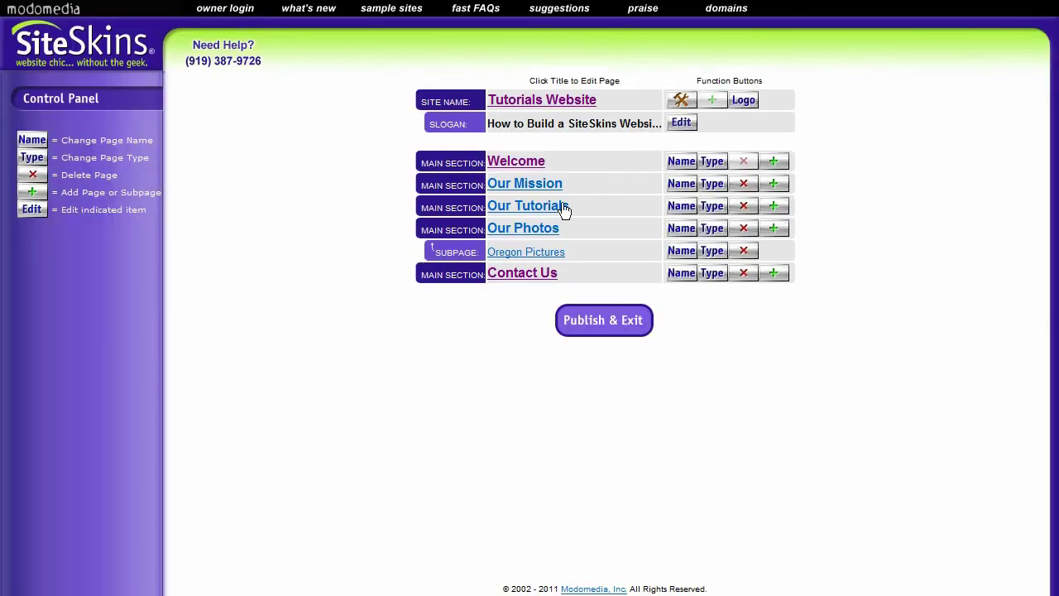
click(524, 163)
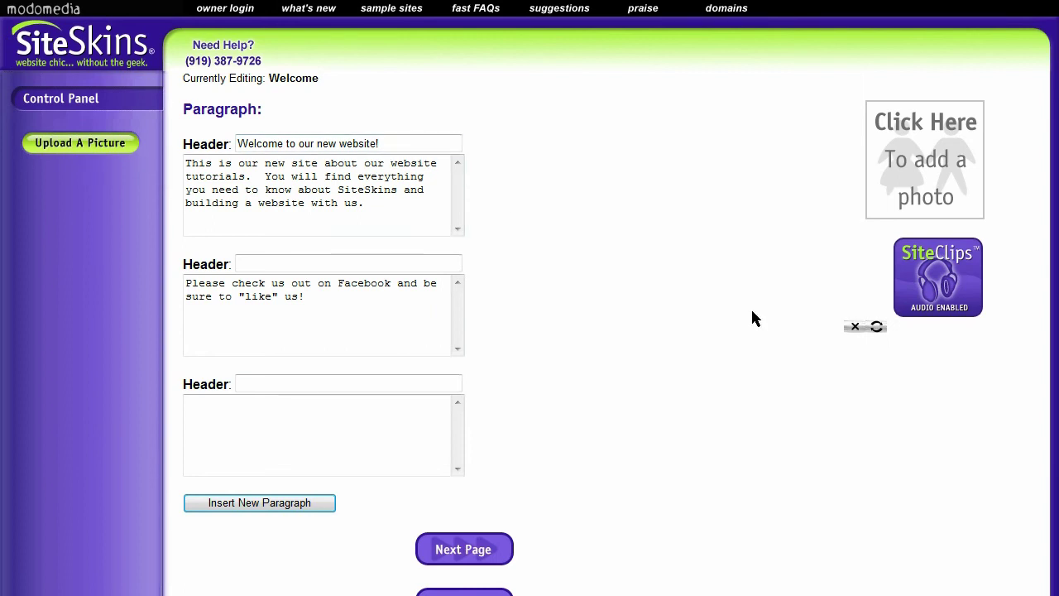
click(876, 331)
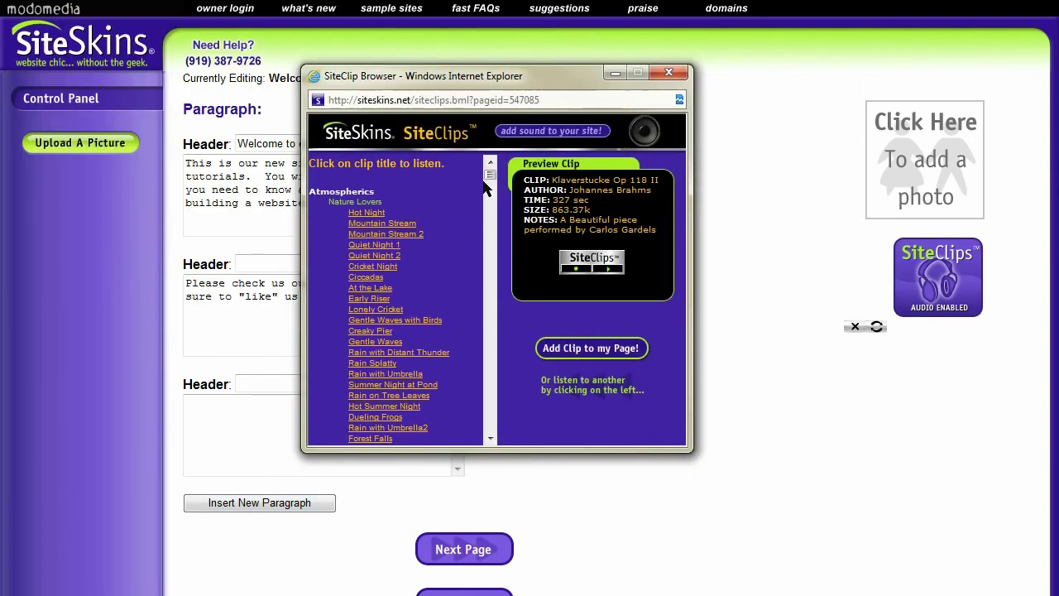
Preview the Nature Lovers clip Summer Night at Pond under Atmospherics as a replacement
drag(491, 177, 490, 187)
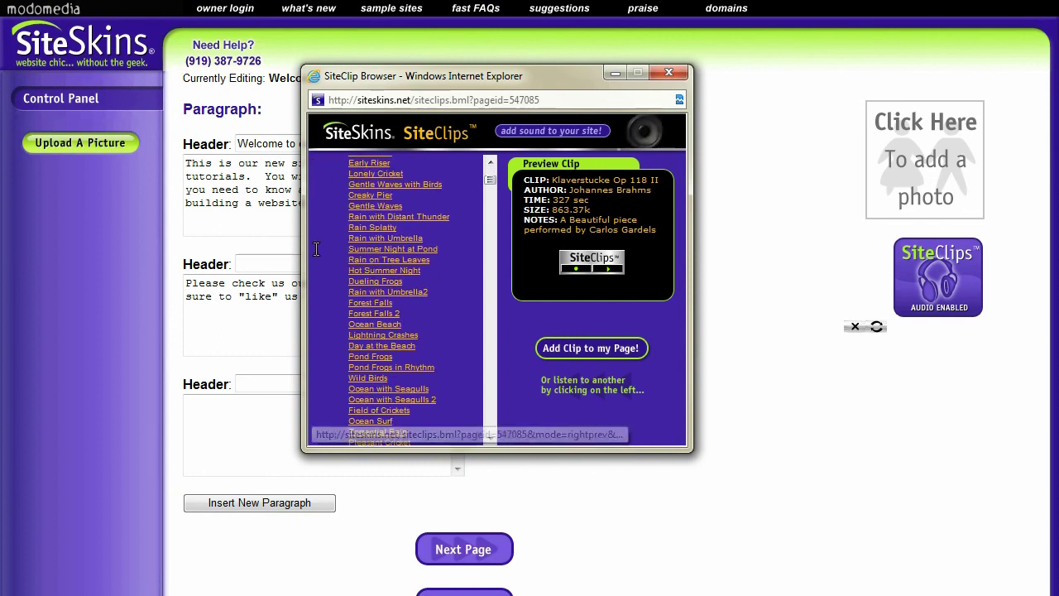
click(384, 250)
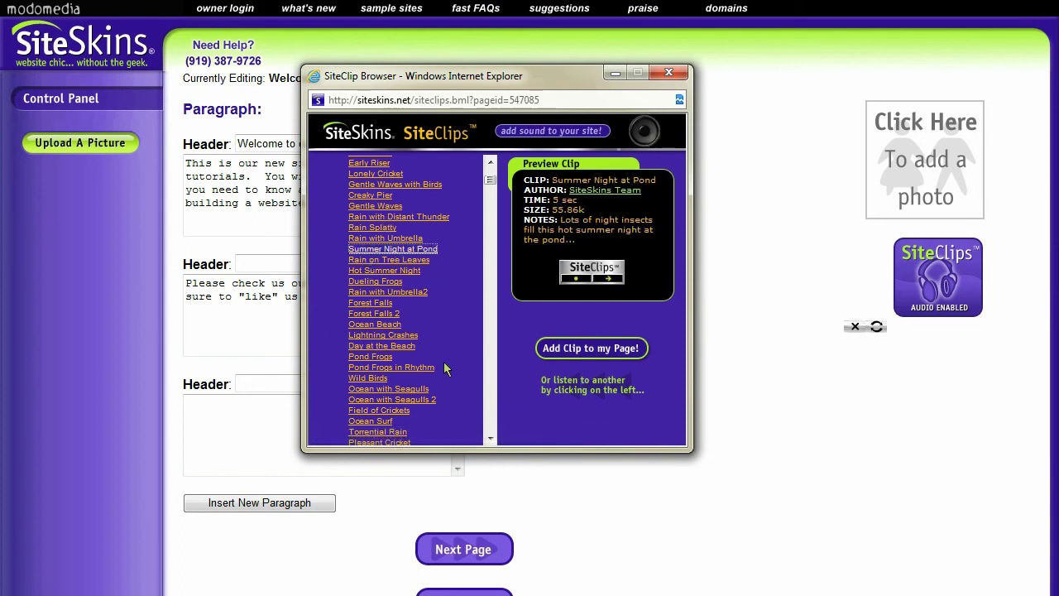
scroll(461, 317, down, 1)
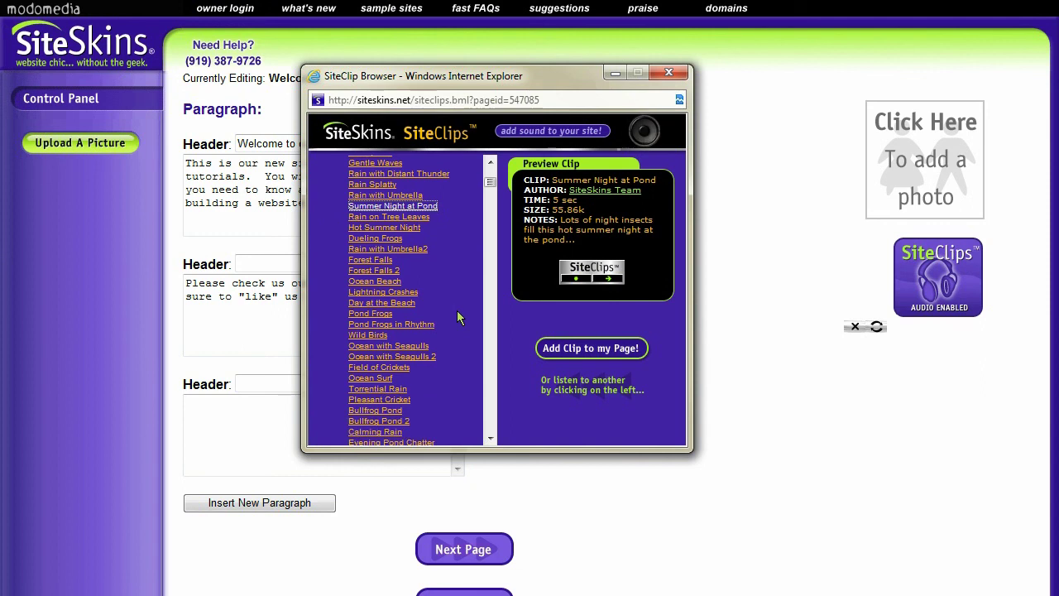
Preview the clips Field of Crickets, Bullfrog Pond 2 and Bullfrog Pond, and add Bullfrog Pond to the Welcome page
click(392, 369)
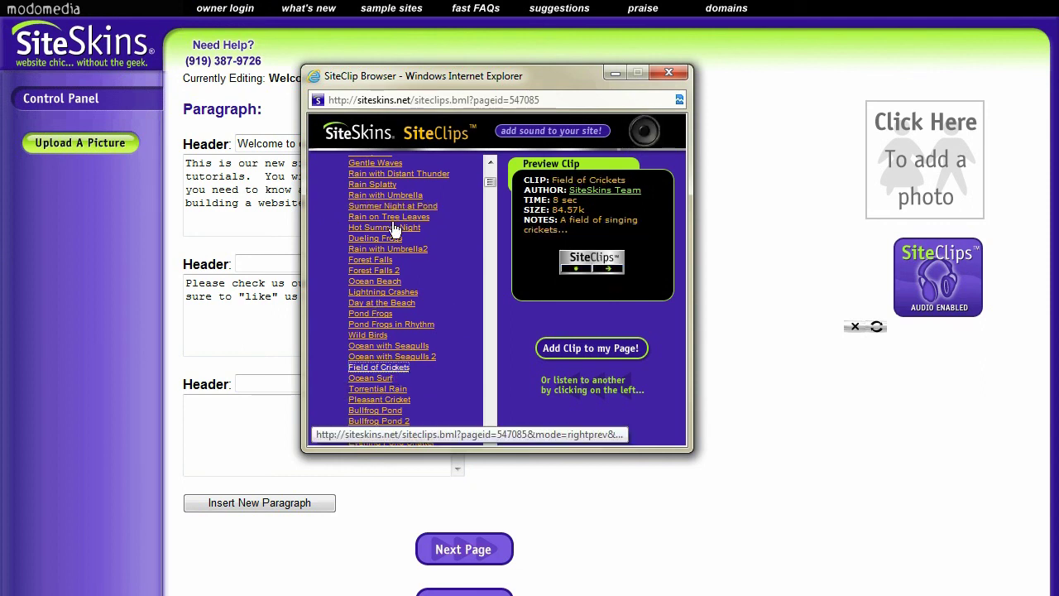
scroll(394, 228, down, 1)
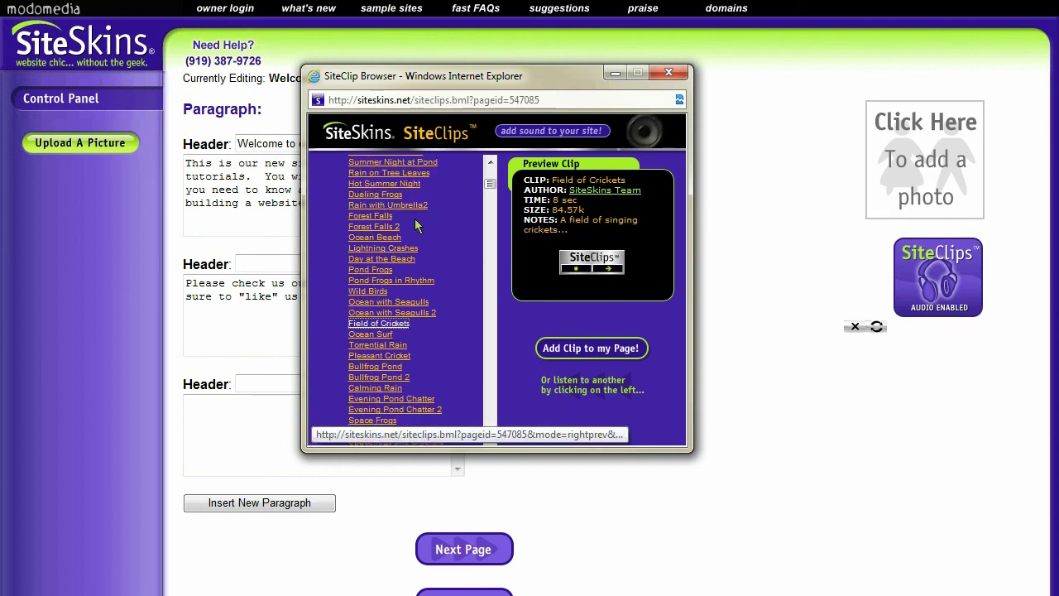
click(389, 379)
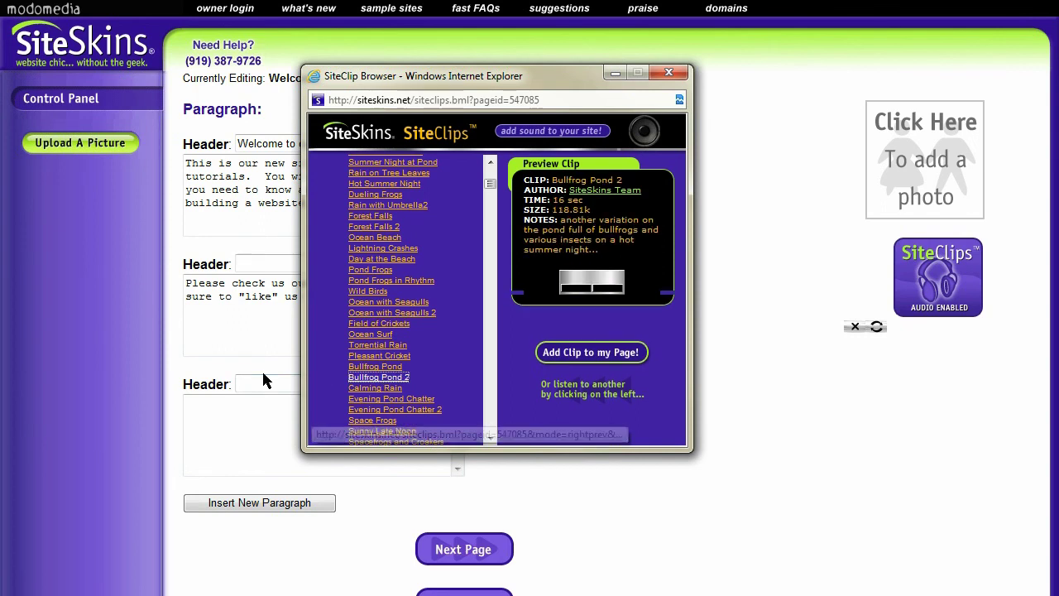
click(389, 368)
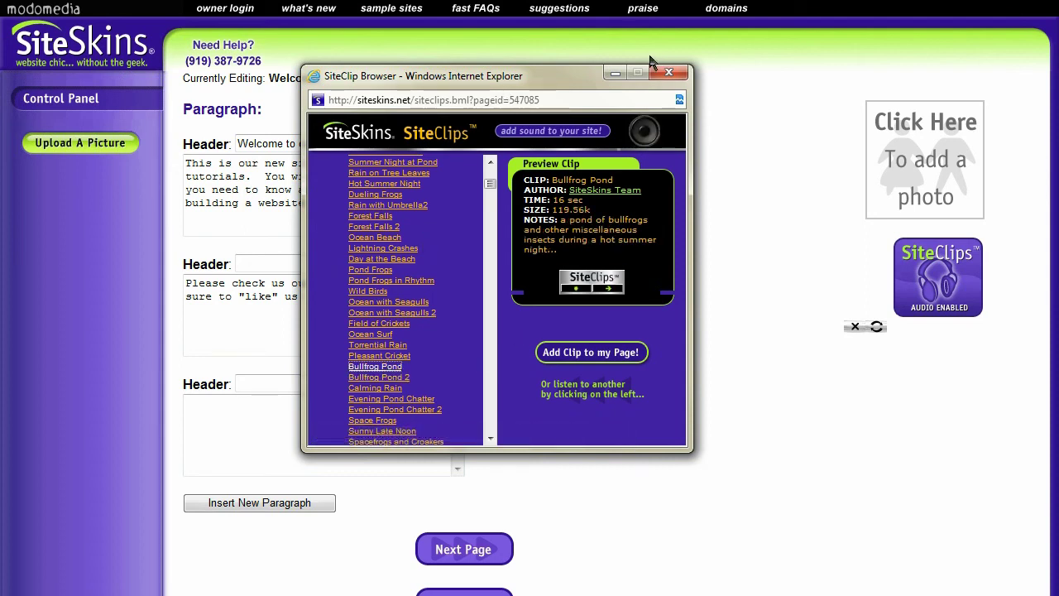
click(604, 353)
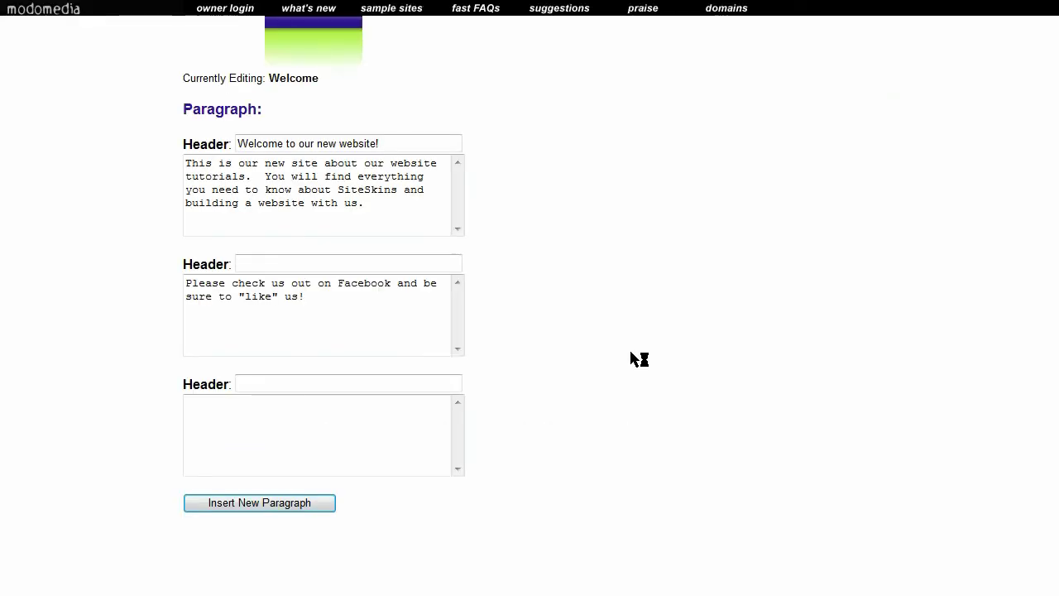
Leave the Welcome page editor and publish the Tutorials Website with its replaced clip
scroll(594, 265, down, 1)
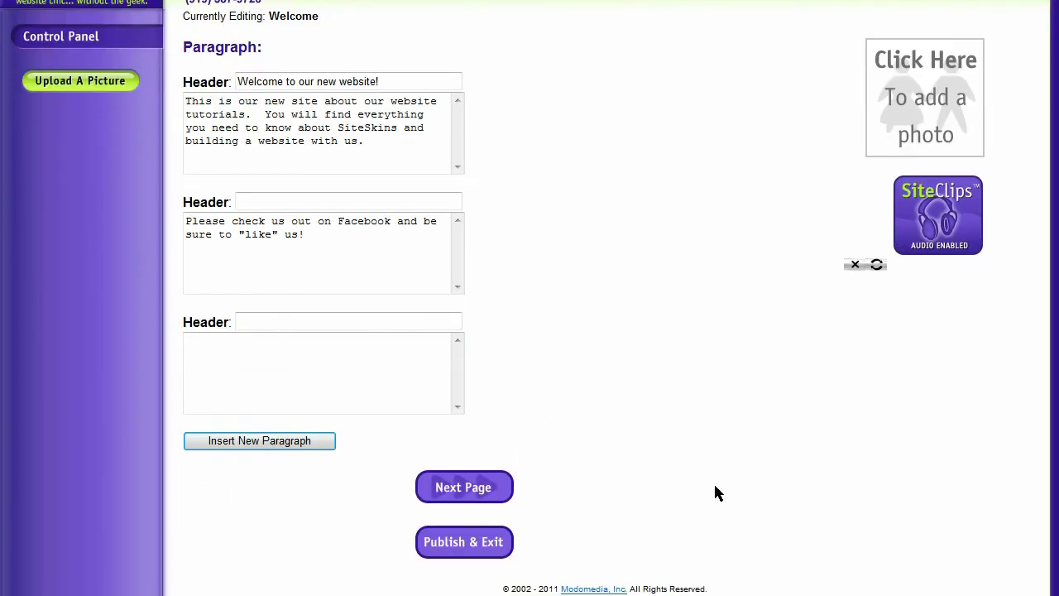
scroll(708, 466, up, 1)
scroll(709, 437, down, 1)
click(487, 491)
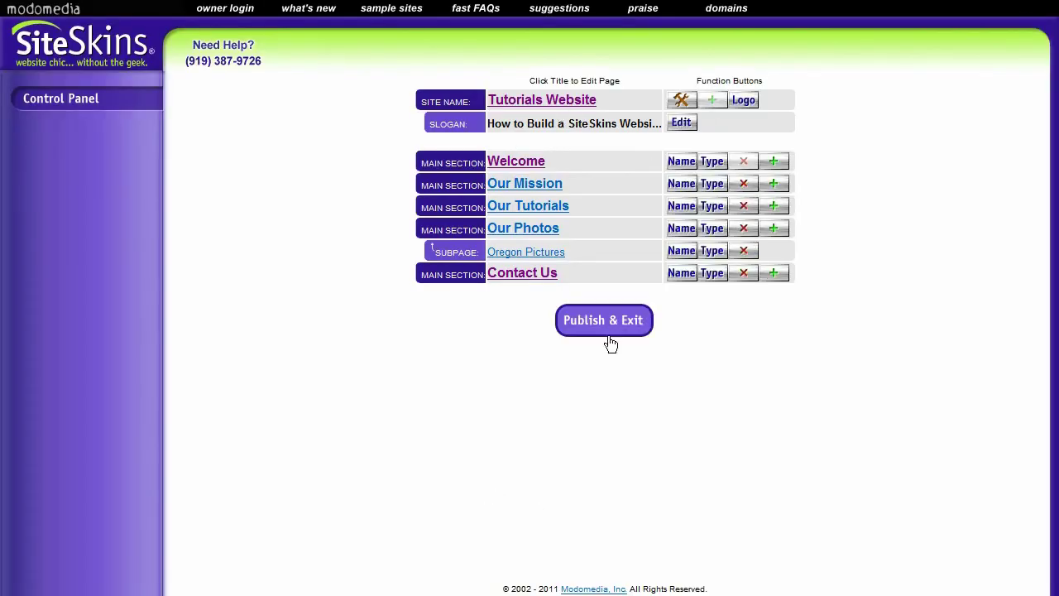
click(612, 324)
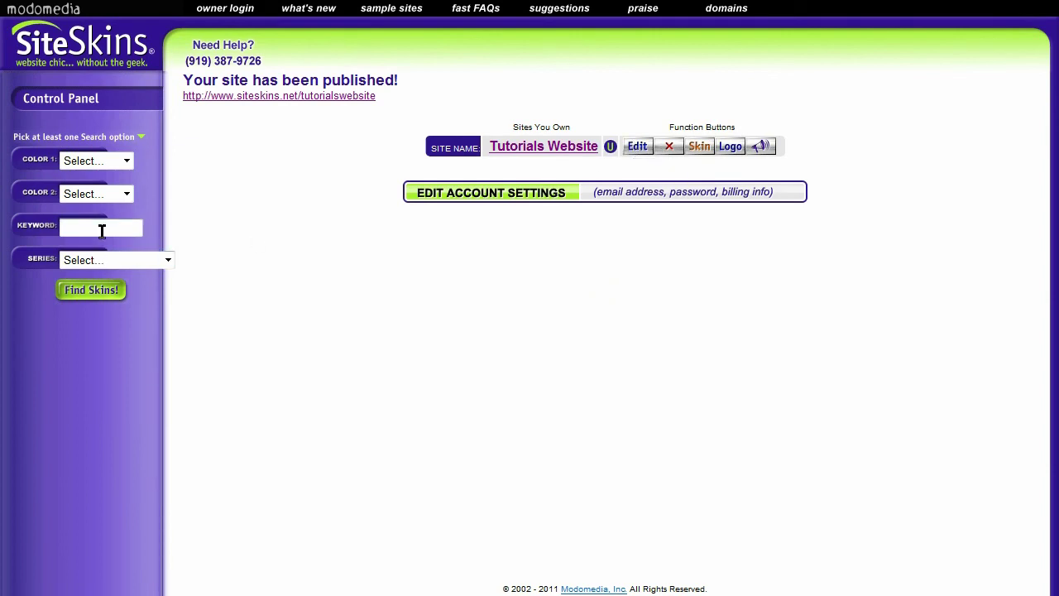
Start re-skinning the Tutorials Website and search the skins for the keyword "outdoors"
click(699, 146)
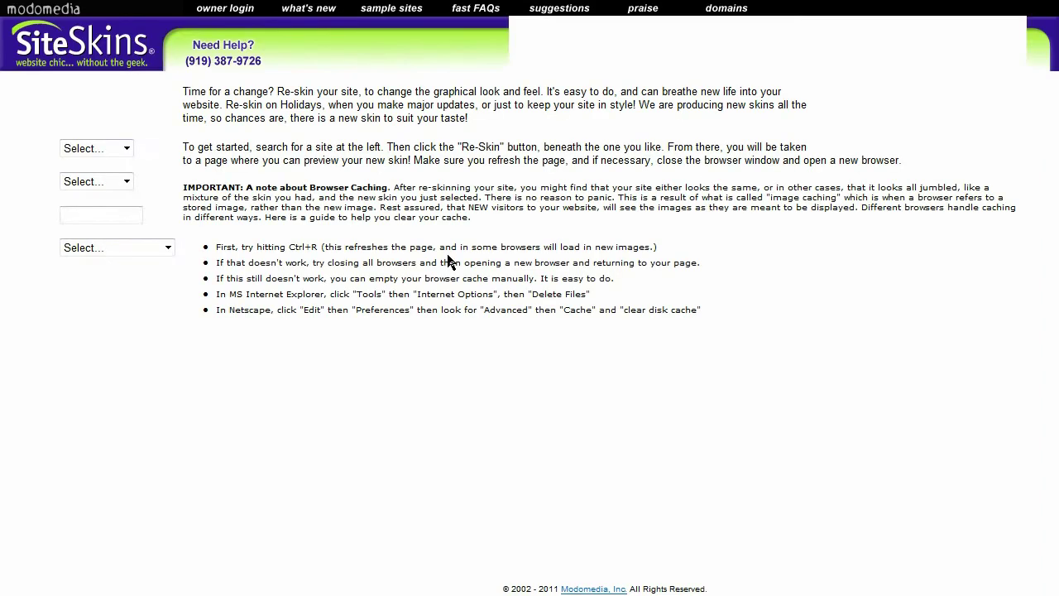
click(102, 211)
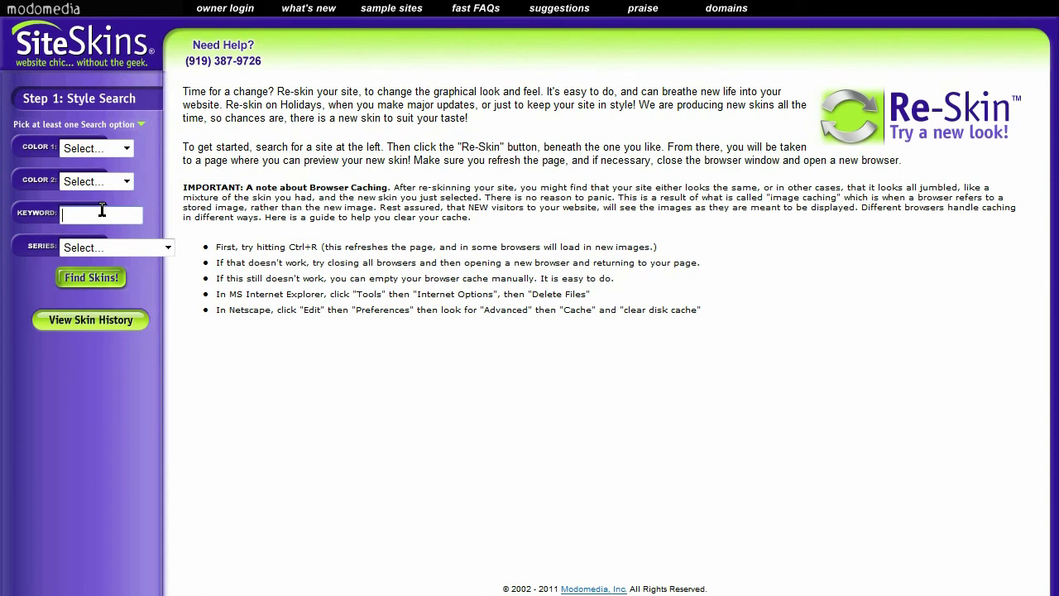
text(outdoors)
key(Return)
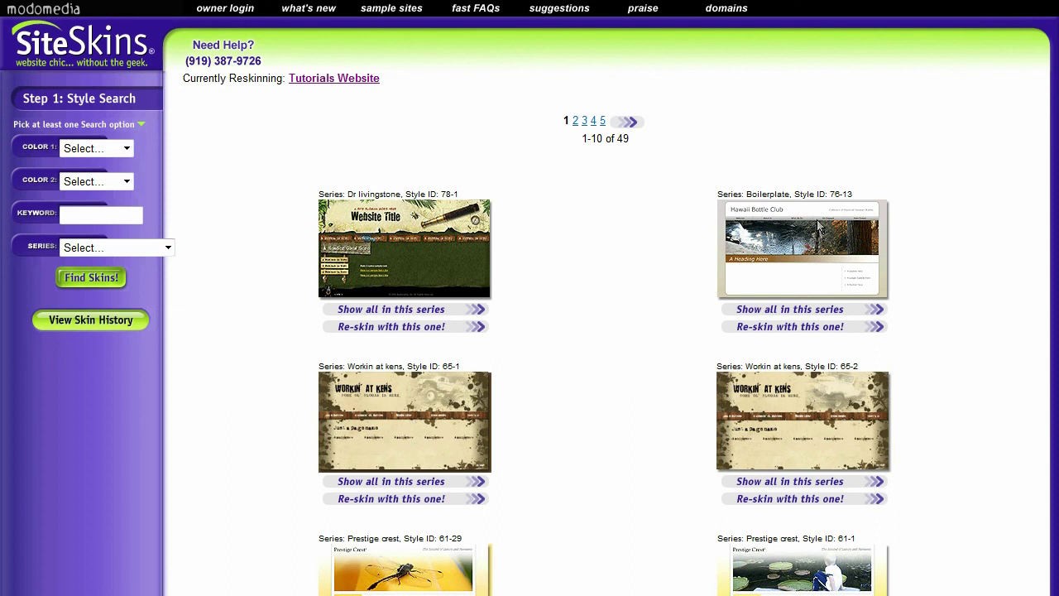
Browse the found skins, re-skin the site with Boilerplate style 76-13, and open the published Tutorials Website
scroll(698, 397, down, 3)
scroll(682, 363, down, 3)
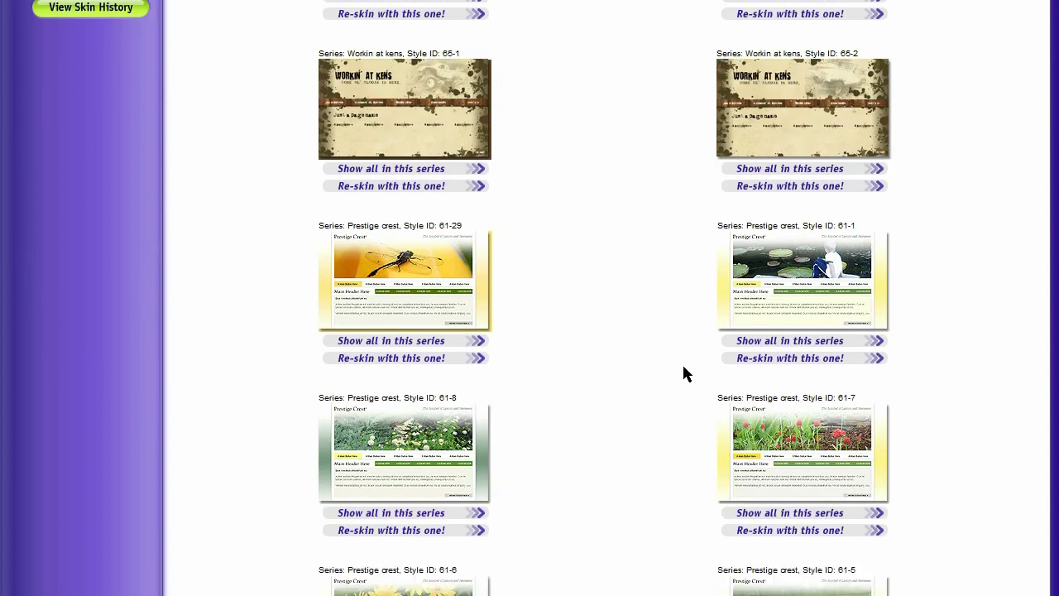
scroll(686, 372, up, 6)
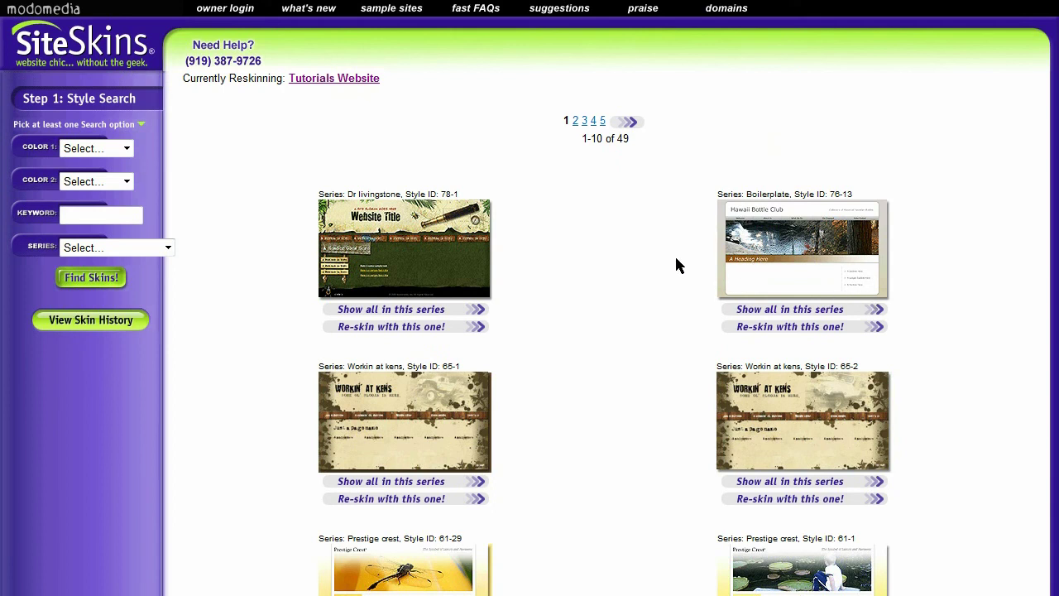
click(800, 334)
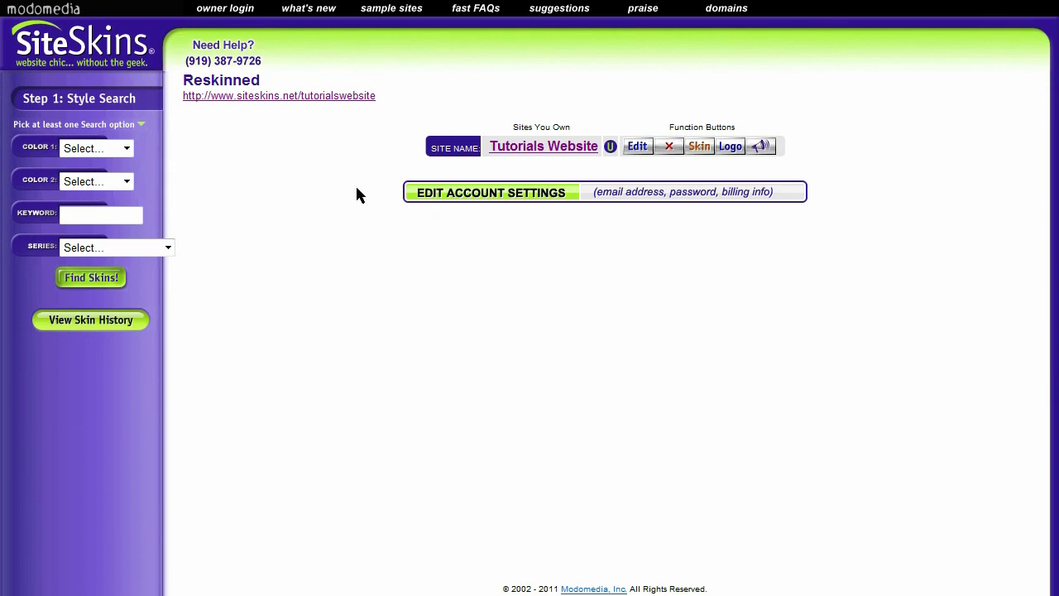
click(302, 98)
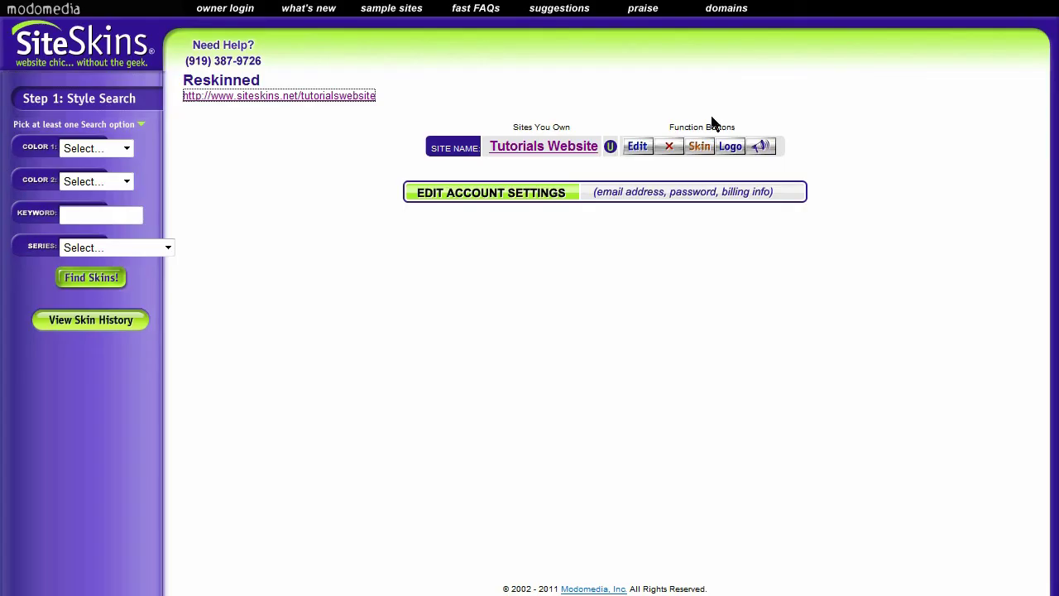
Reopen the Welcome page of the Tutorials Website for editing, remove its SiteClip, and publish the site
click(637, 149)
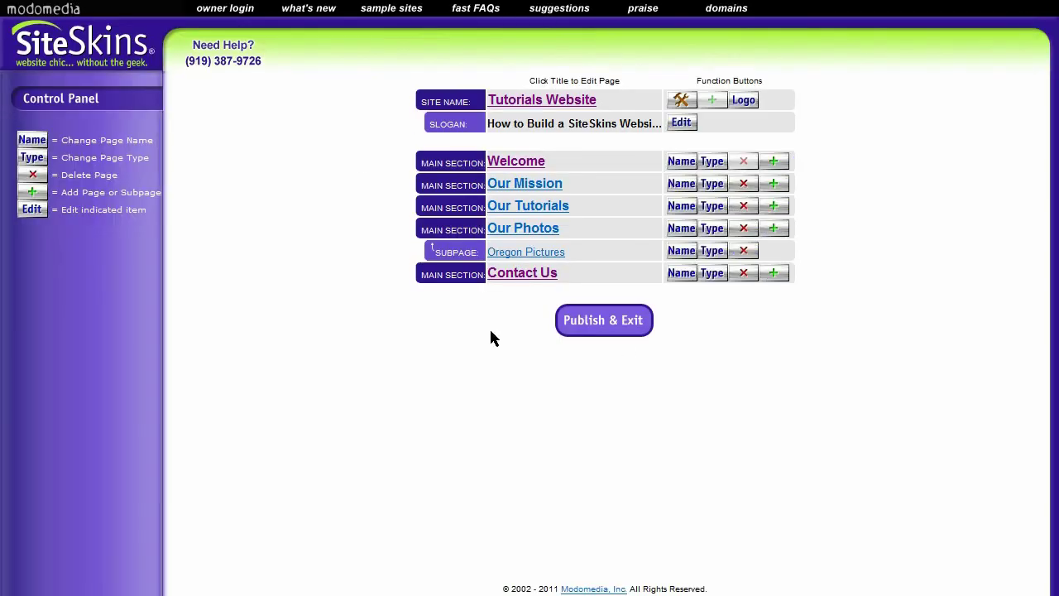
click(511, 161)
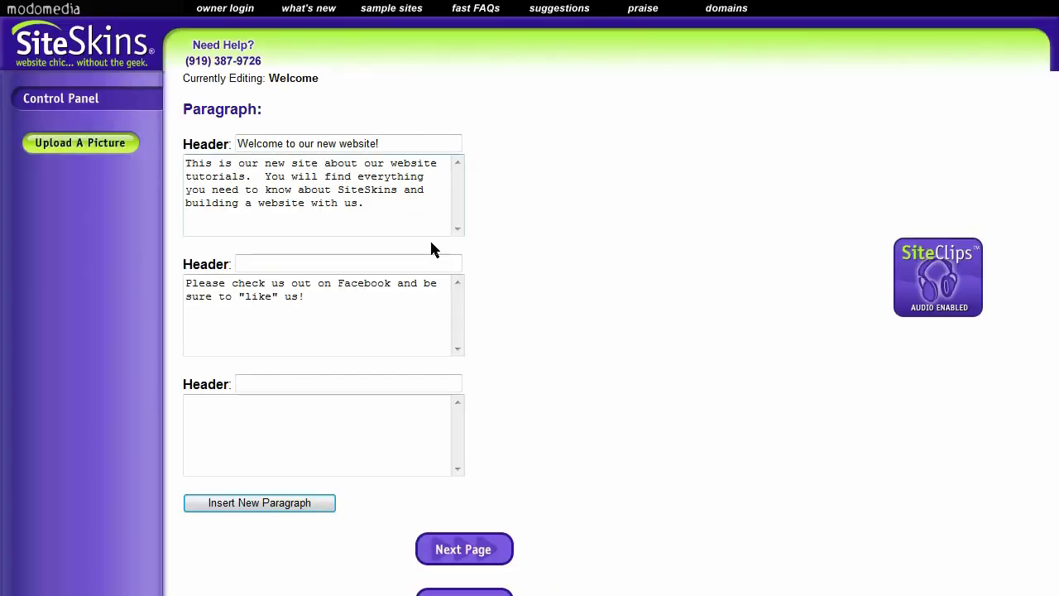
click(856, 328)
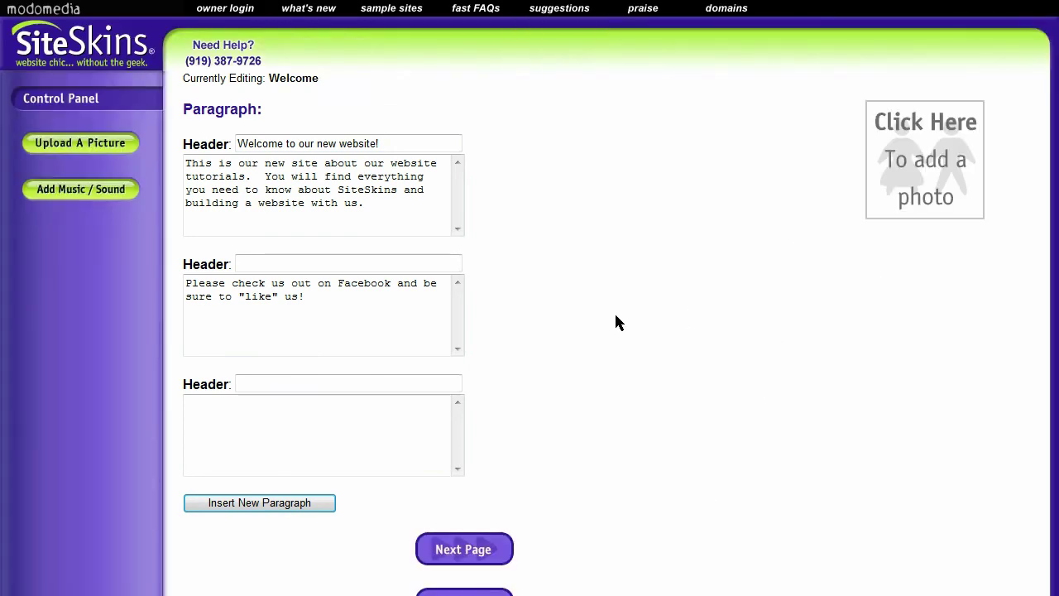
scroll(615, 316, down, 2)
click(499, 542)
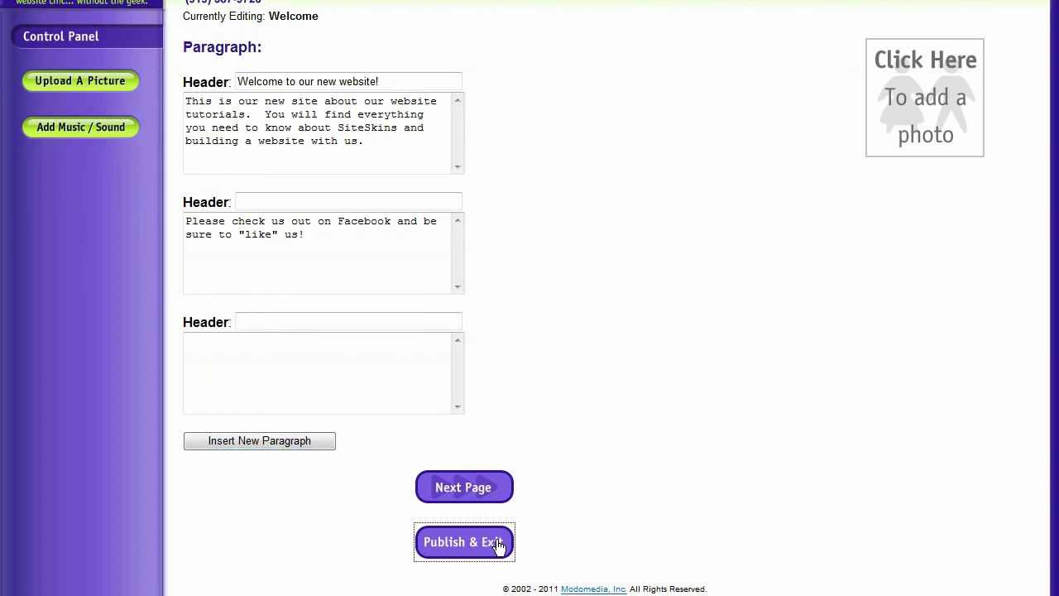